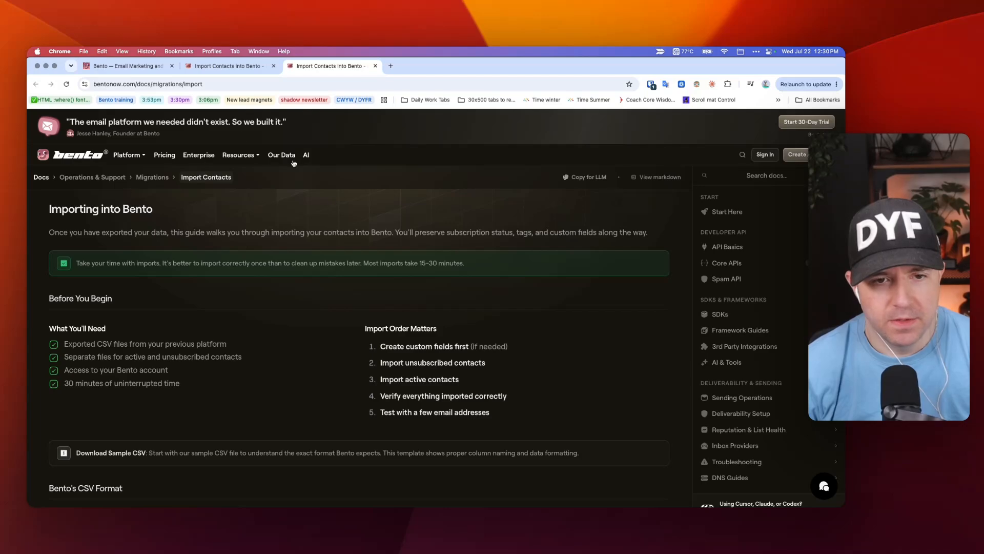
# Step: Scroll the New Flow canvas to review the Subscribe trigger, AI split and its branches
pyautogui.scroll(-10, 177, 207)
pyautogui.scroll(-15, 186, 251)
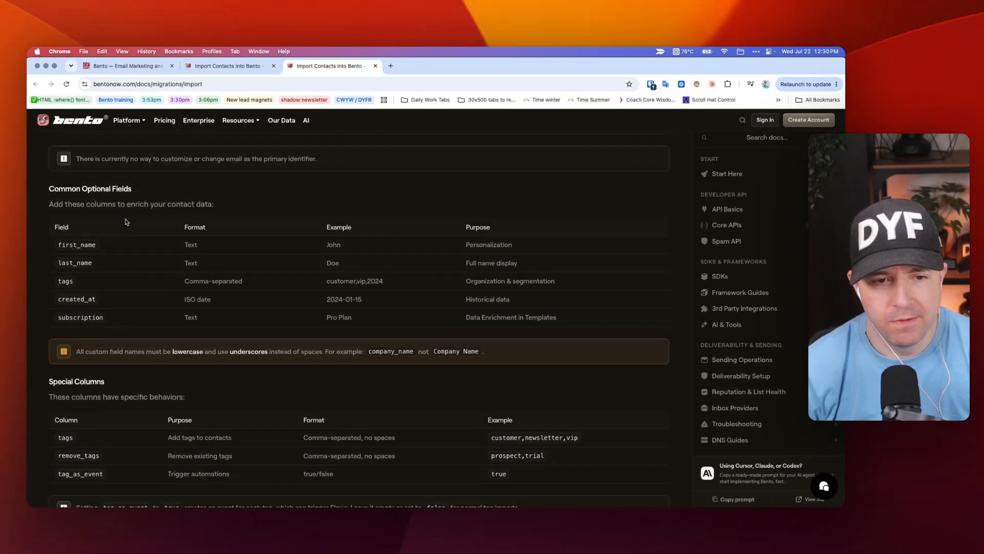
pyautogui.scroll(-15, 126, 220)
pyautogui.scroll(15, 126, 221)
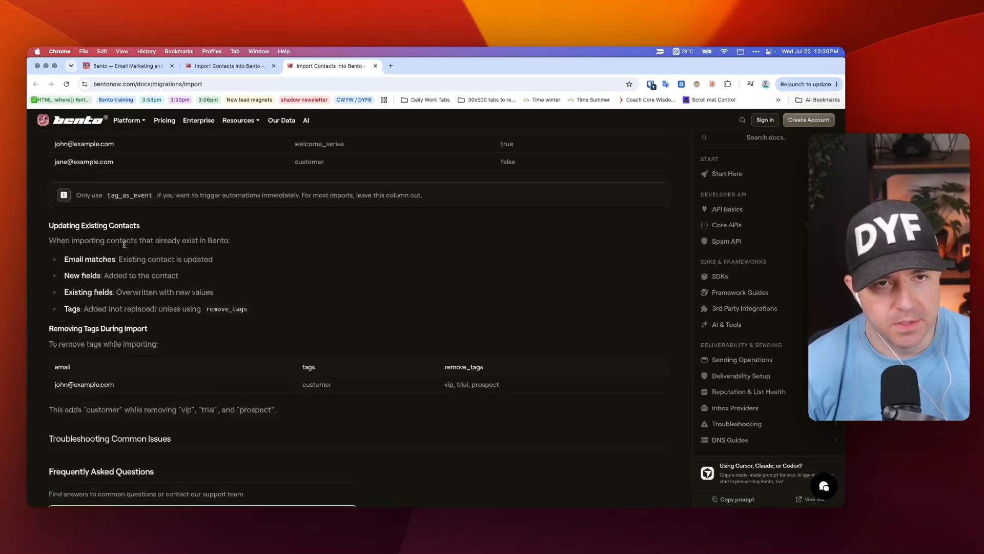
pyautogui.scroll(15, 179, 192)
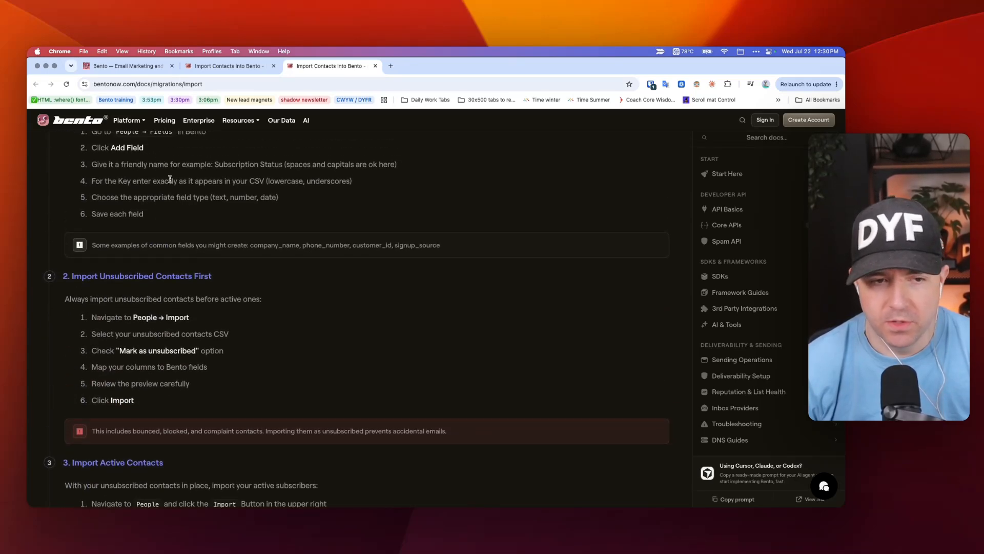
pyautogui.scroll(5, 174, 190)
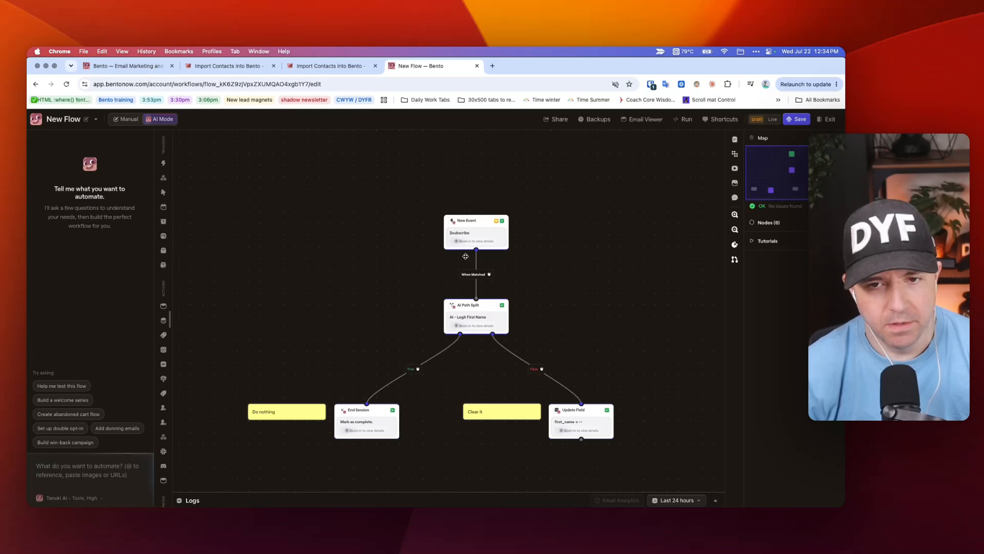
# Step: Check the subscribe trigger, then review the AI - Legit First Name split's query text
pyautogui.click(444, 193)
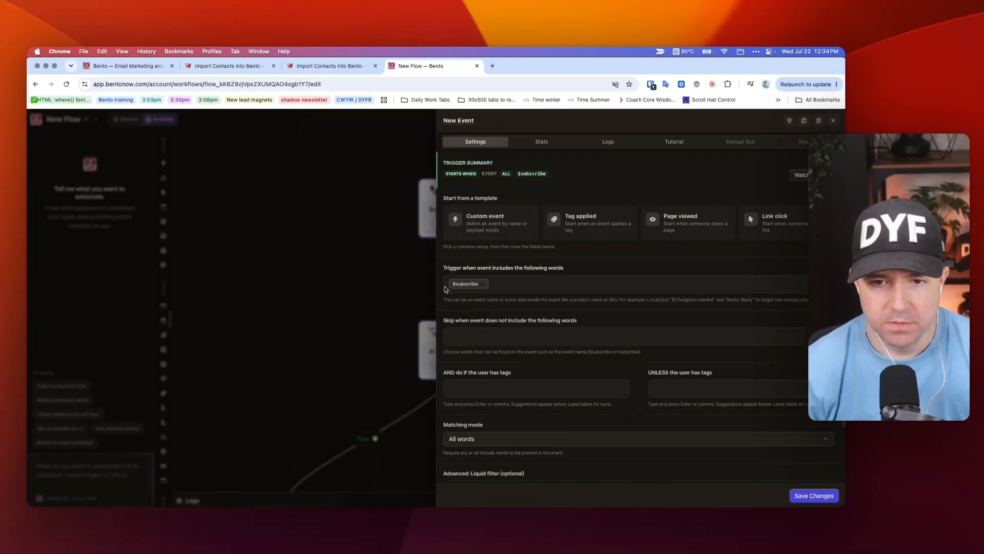
pyautogui.click(384, 257)
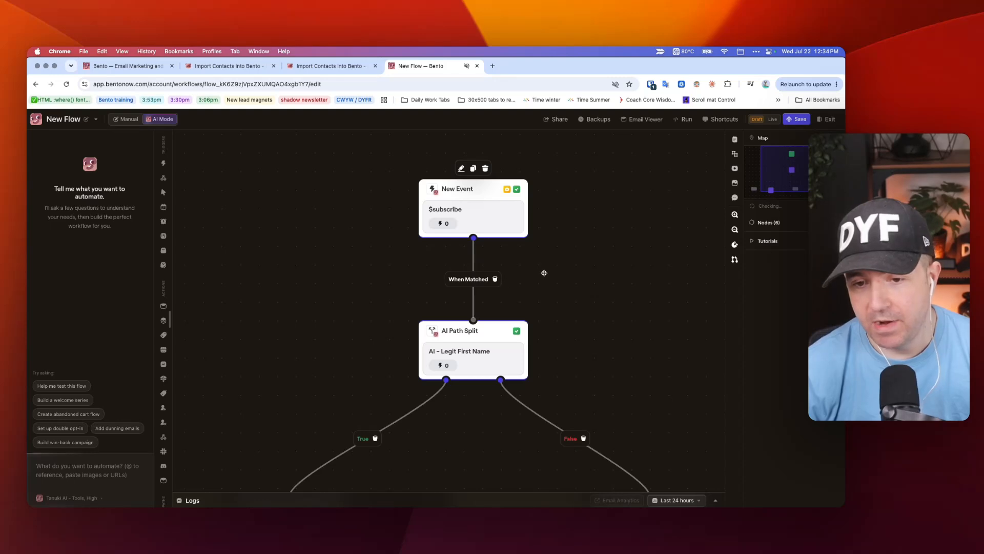
pyautogui.scroll(-5, 544, 273)
pyautogui.click(434, 238)
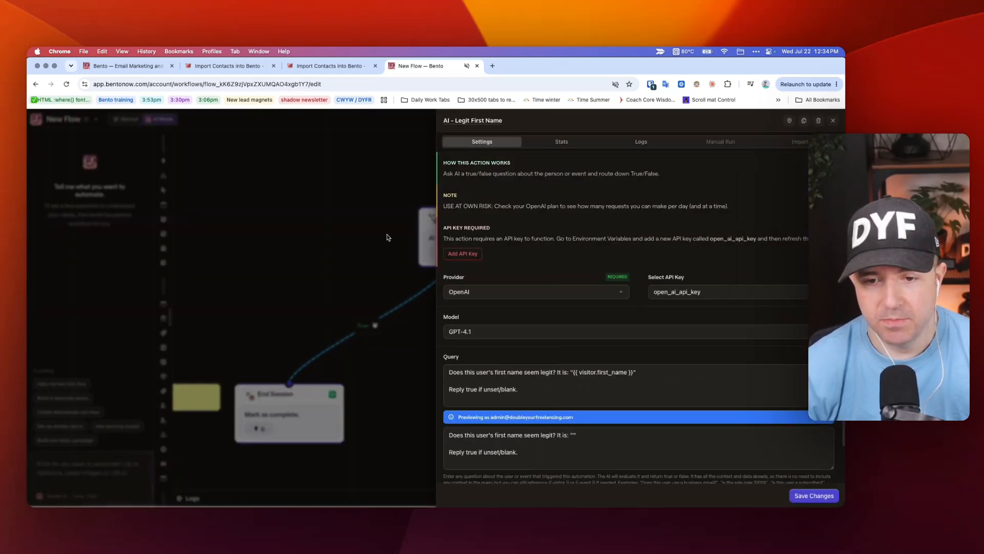
pyautogui.moveTo(447, 371); pyautogui.dragTo(538, 393)
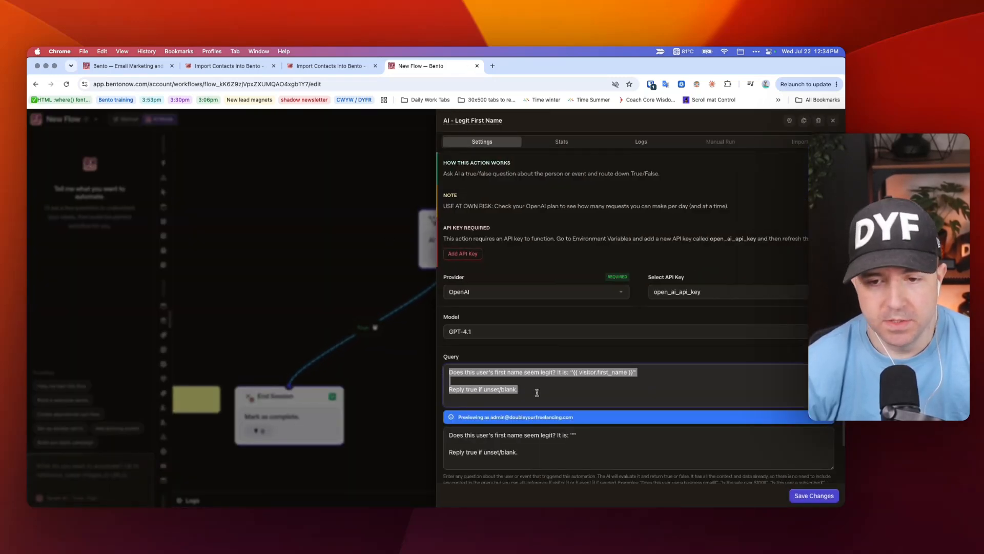
pyautogui.click(537, 393)
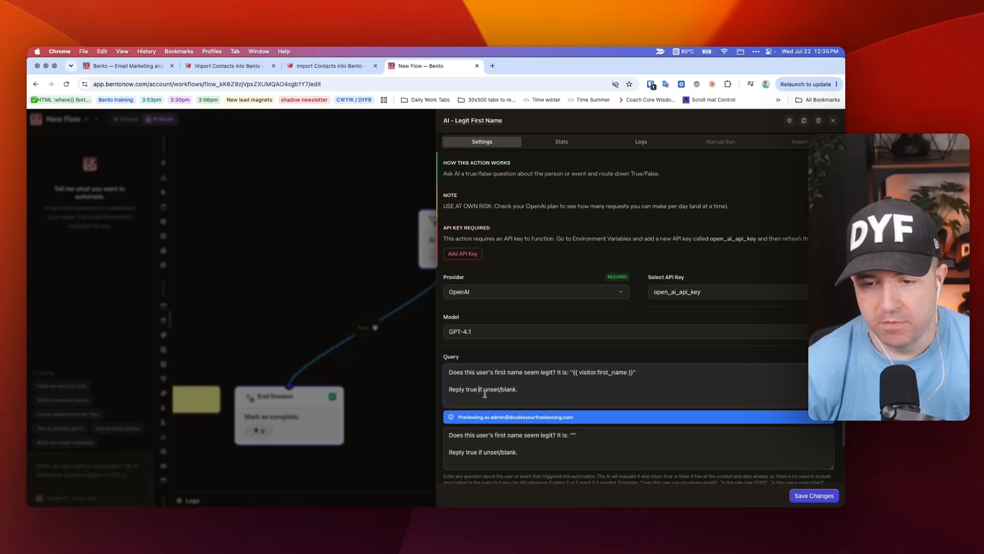
pyautogui.moveTo(534, 398); pyautogui.dragTo(578, 397)
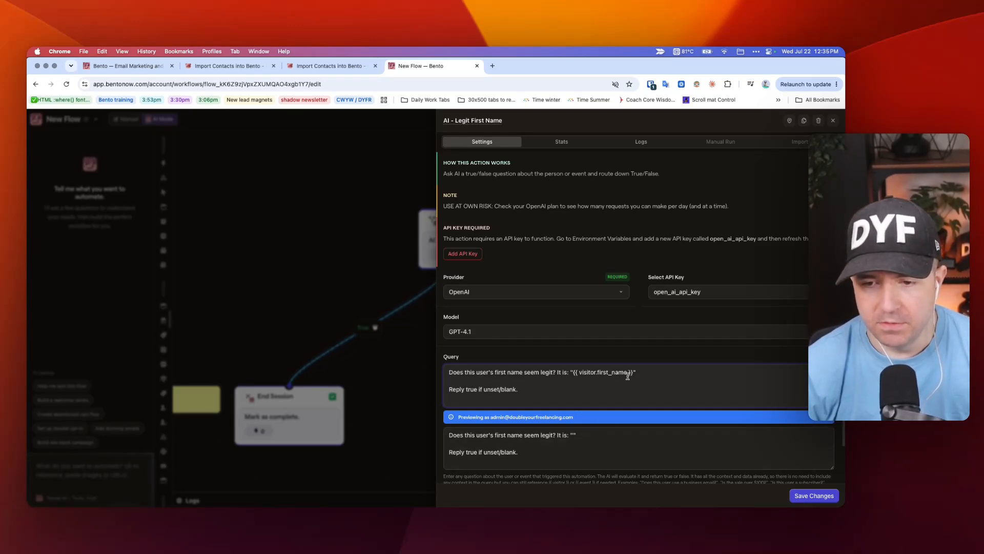
# Step: Review the contact preview shown for the AI split's query
pyautogui.scroll(-2, 569, 445)
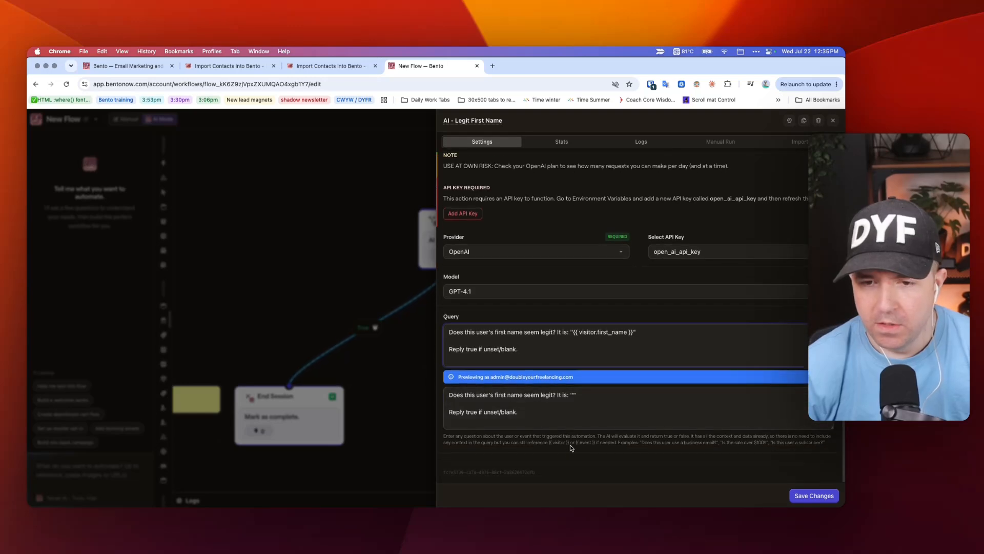
pyautogui.scroll(2, 661, 449)
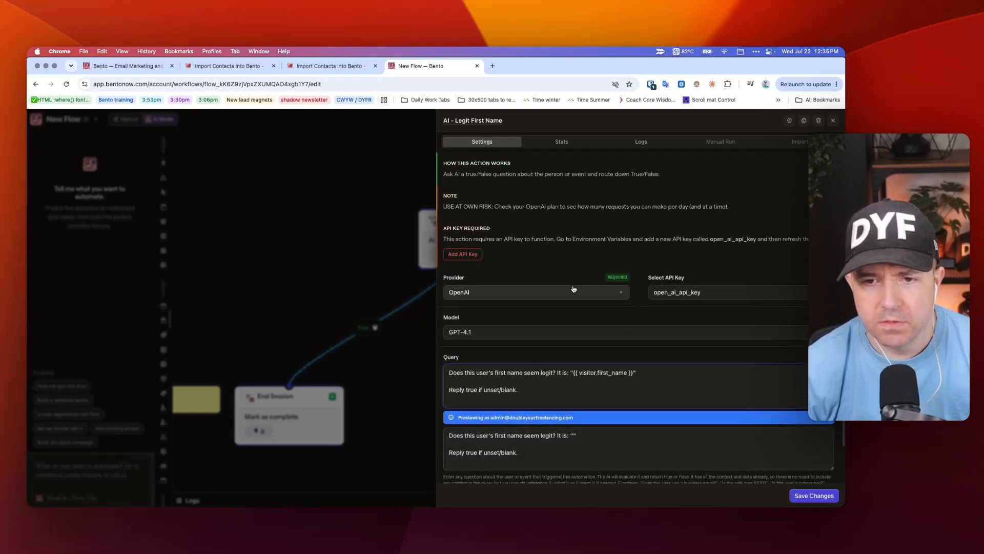
pyautogui.scroll(-2, 547, 326)
pyautogui.moveTo(472, 377); pyautogui.dragTo(574, 377)
pyautogui.click(575, 376)
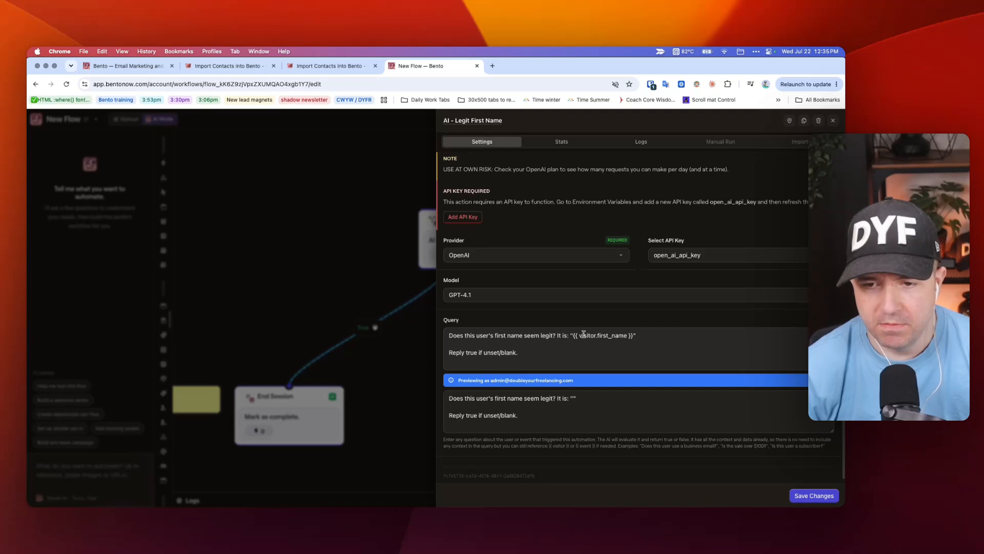
# Step: Test the query with the email variable, restore first_name, and save the split
pyautogui.doubleClick(600, 333)
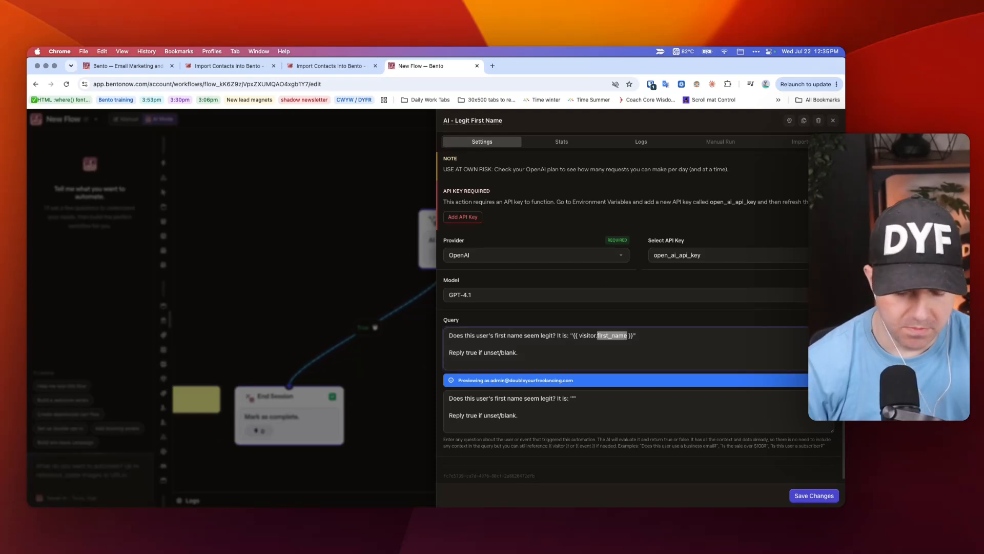
pyautogui.write('email')
pyautogui.click(575, 310)
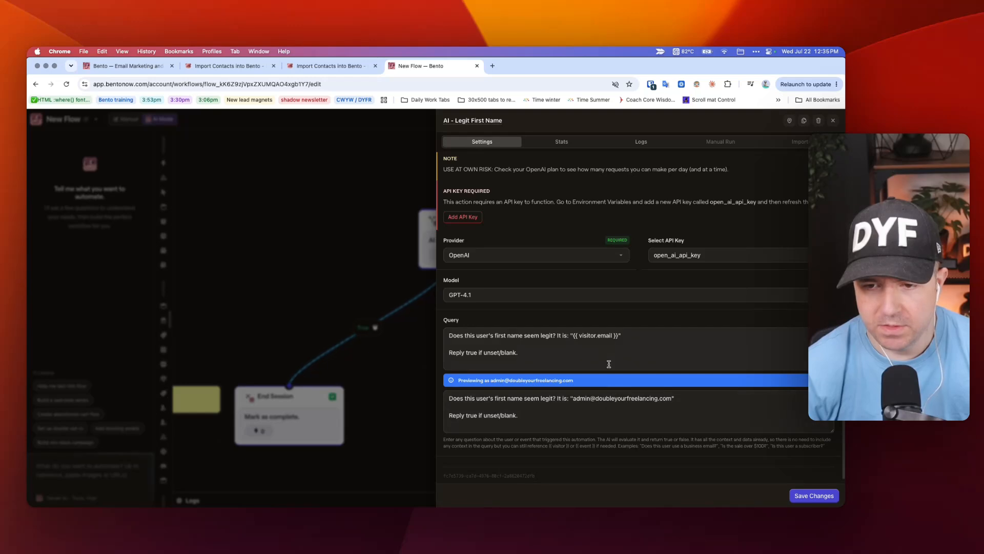
pyautogui.doubleClick(604, 336)
pyautogui.write('first_name')
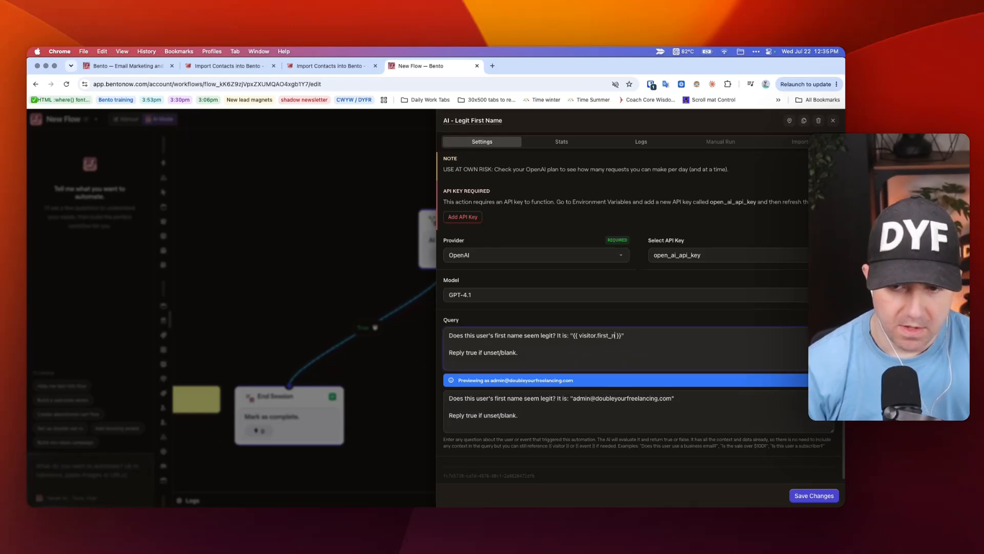
pyautogui.click(814, 495)
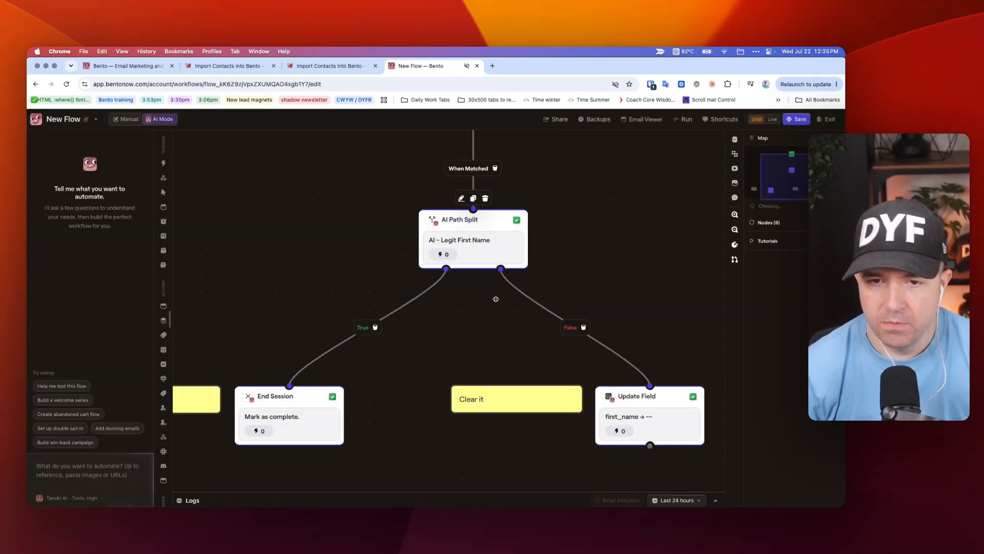
# Step: Inspect the AI - Legit First Name split's and Update Field step's settings
pyautogui.scroll(-3, 457, 319)
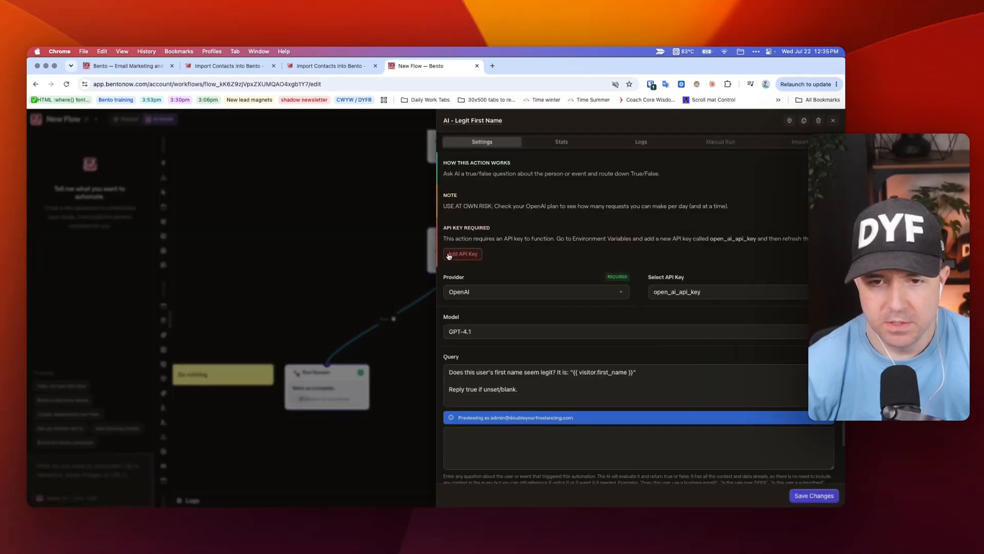
pyautogui.click(457, 253)
pyautogui.click(330, 287)
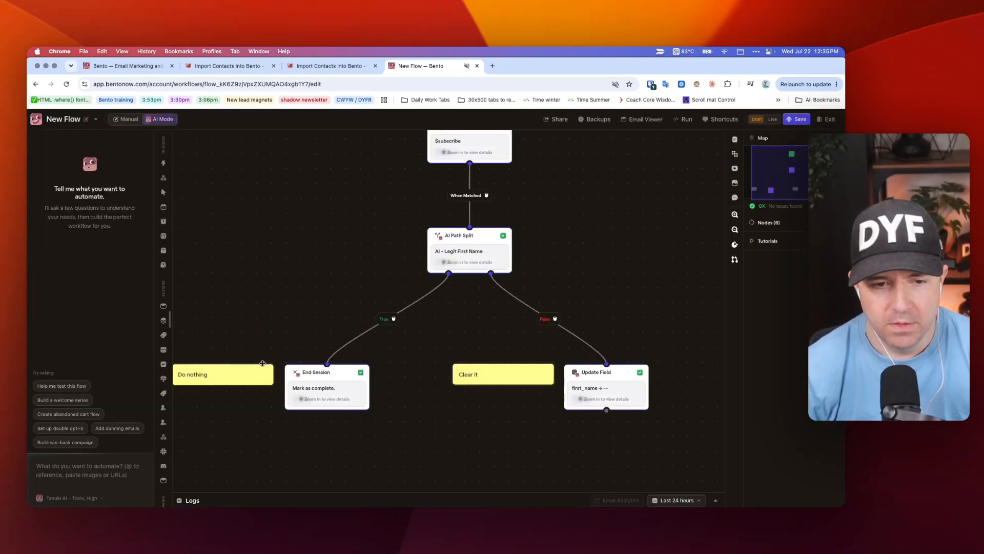
pyautogui.click(610, 371)
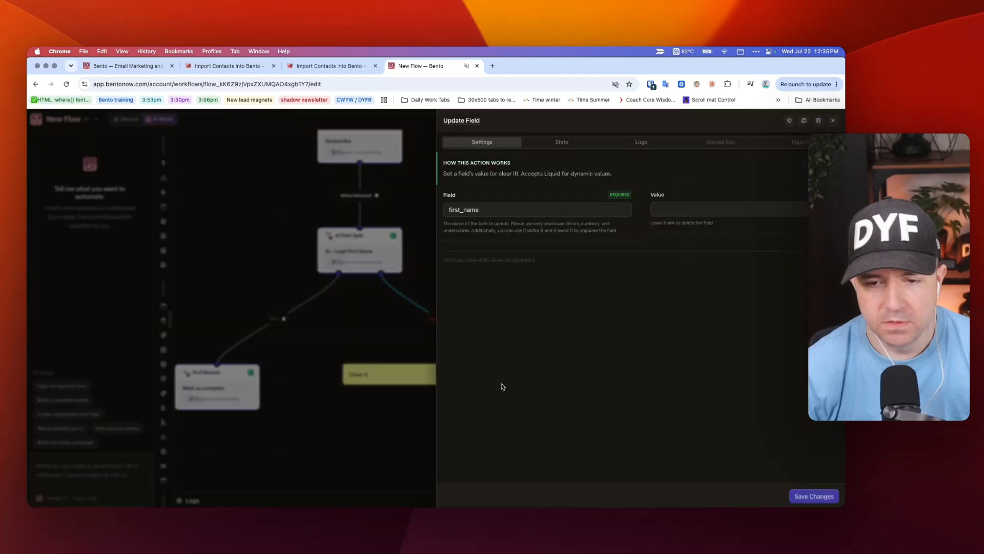
pyautogui.click(302, 231)
# Step: Zoom out the canvas and move the New Event trigger slightly higher
pyautogui.scroll(-3, 253, 248)
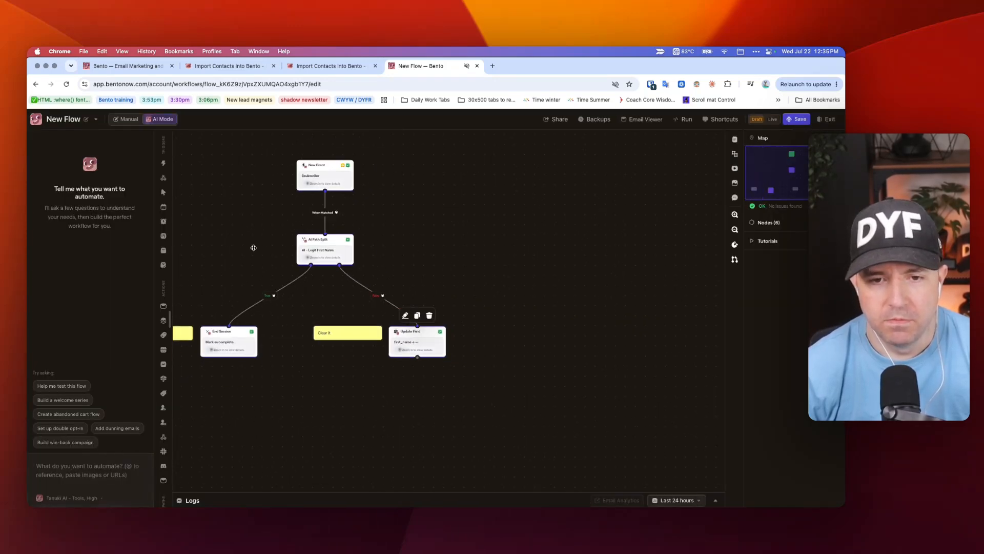
pyautogui.hscroll(-3, 253, 247)
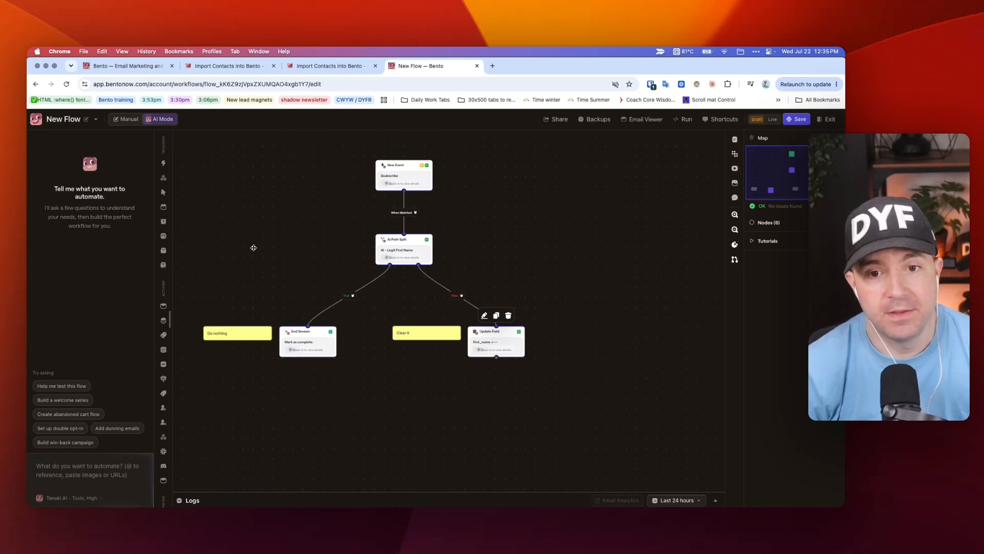
pyautogui.click(584, 358)
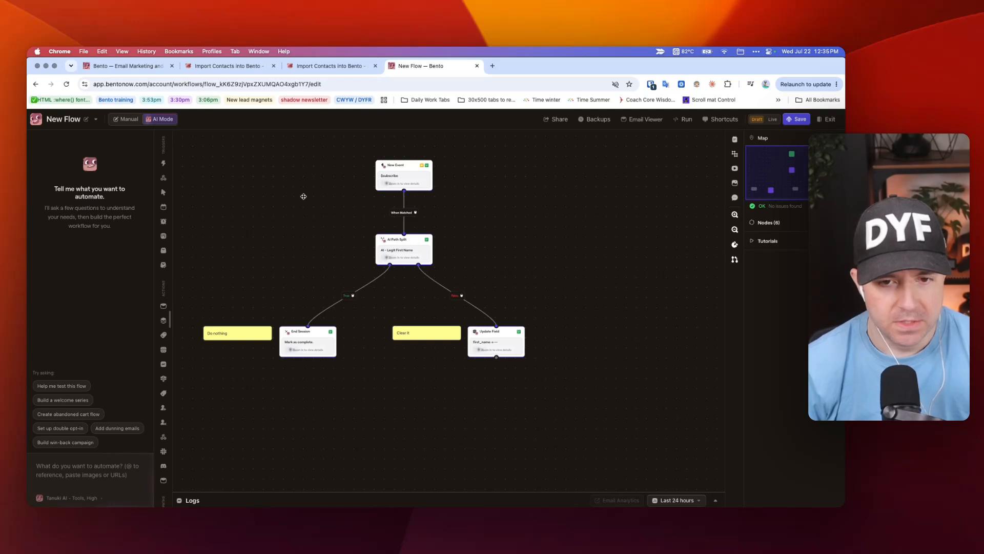
pyautogui.scroll(2, 419, 178)
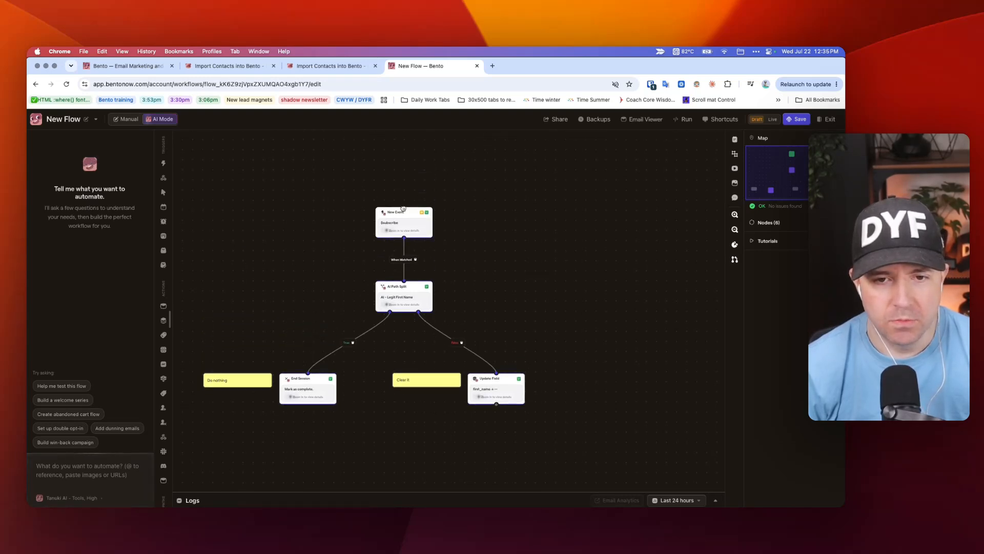
pyautogui.moveTo(404, 208); pyautogui.dragTo(403, 181)
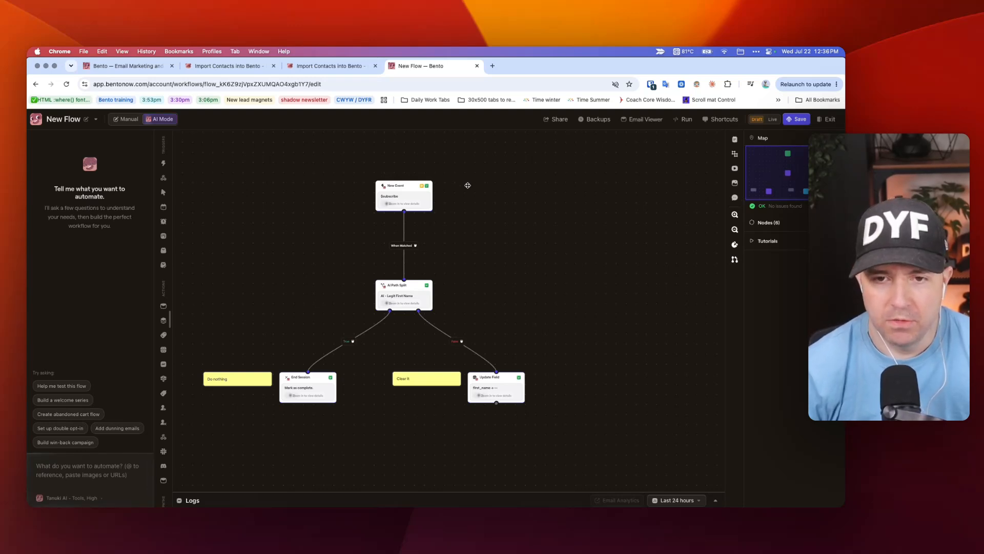
# Step: Add a second New Event trigger to the canvas, placed left of the first
pyautogui.rightClick(468, 187)
pyautogui.moveTo(477, 209)
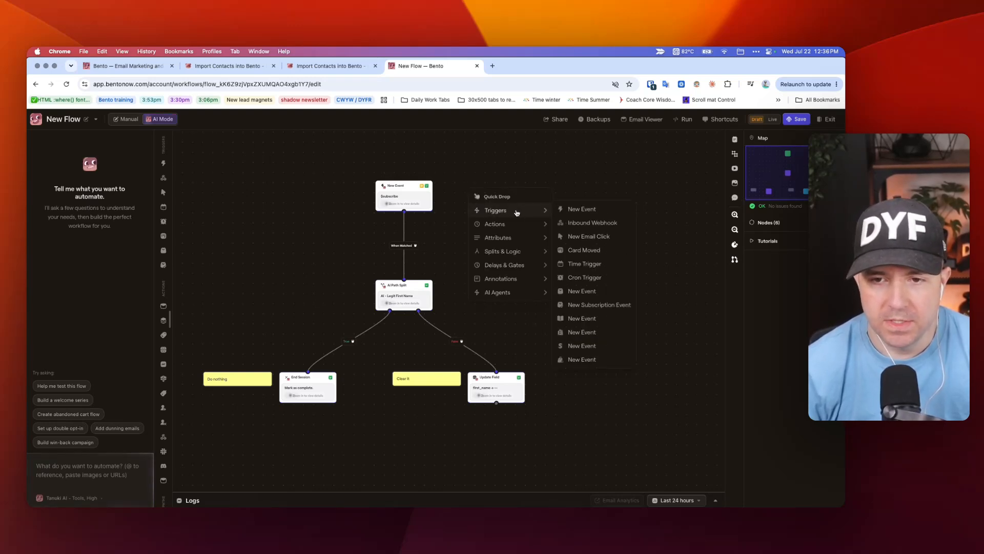
pyautogui.click(582, 209)
pyautogui.moveTo(494, 196); pyautogui.dragTo(485, 196)
pyautogui.click(491, 192)
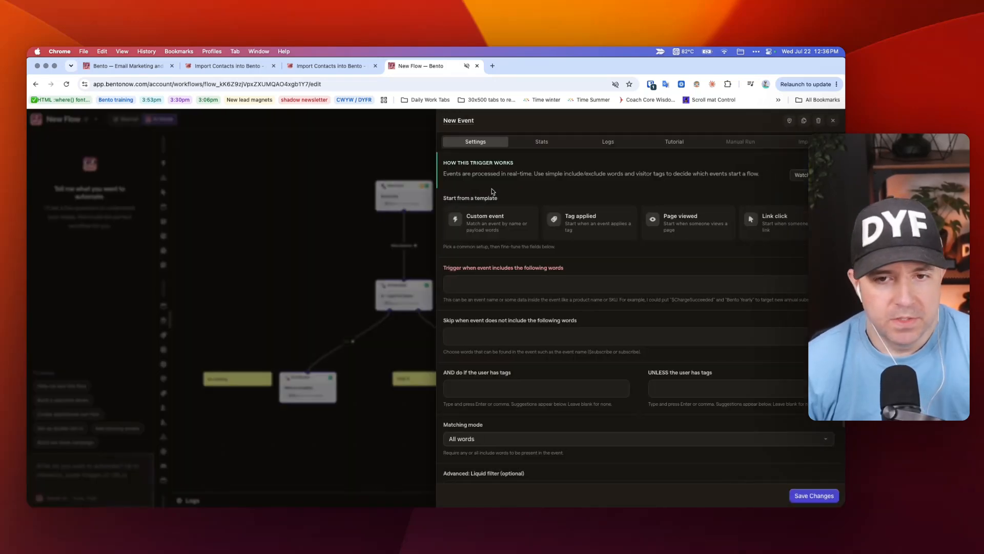
pyautogui.click(352, 216)
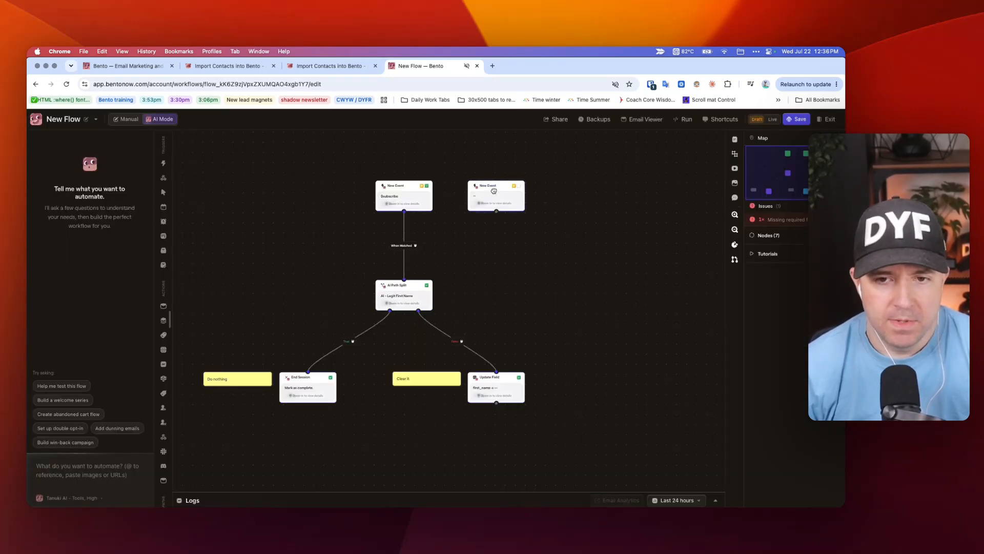
# Step: Set the new trigger's event word to backfill_evaluate_first_name and save its settings
pyautogui.click(492, 192)
pyautogui.click(509, 284)
pyautogui.write('backfu')
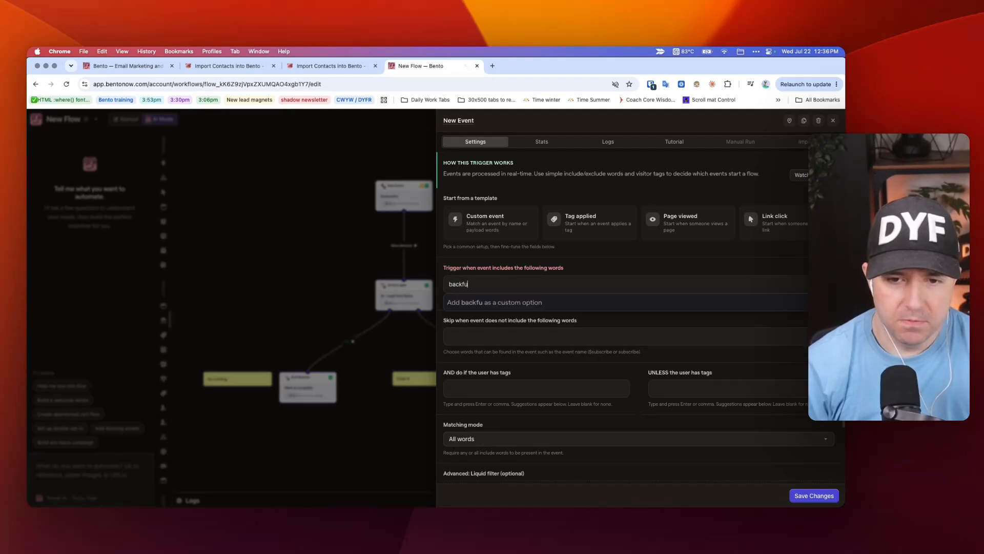
pyautogui.press('BackSpace')
pyautogui.write('ill_')
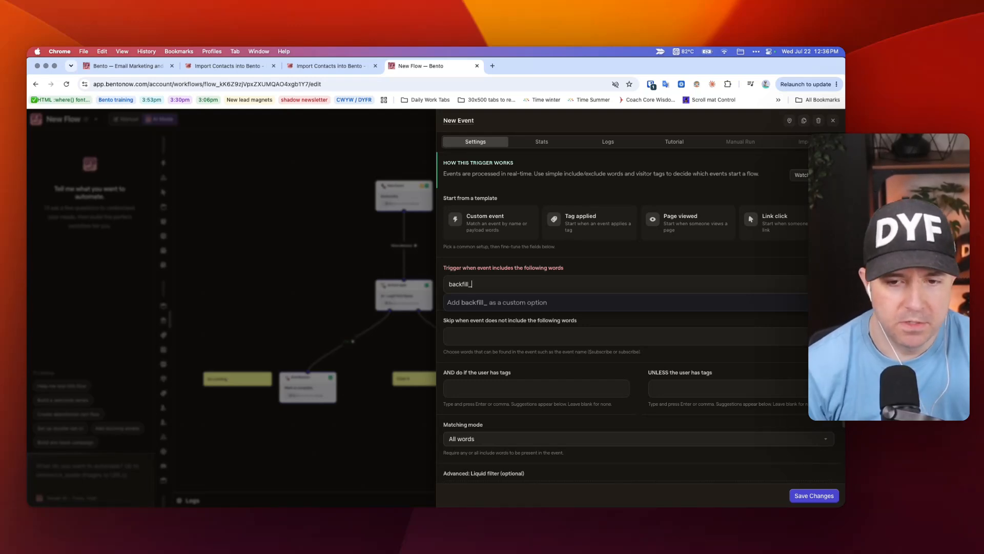
pyautogui.write('ev')
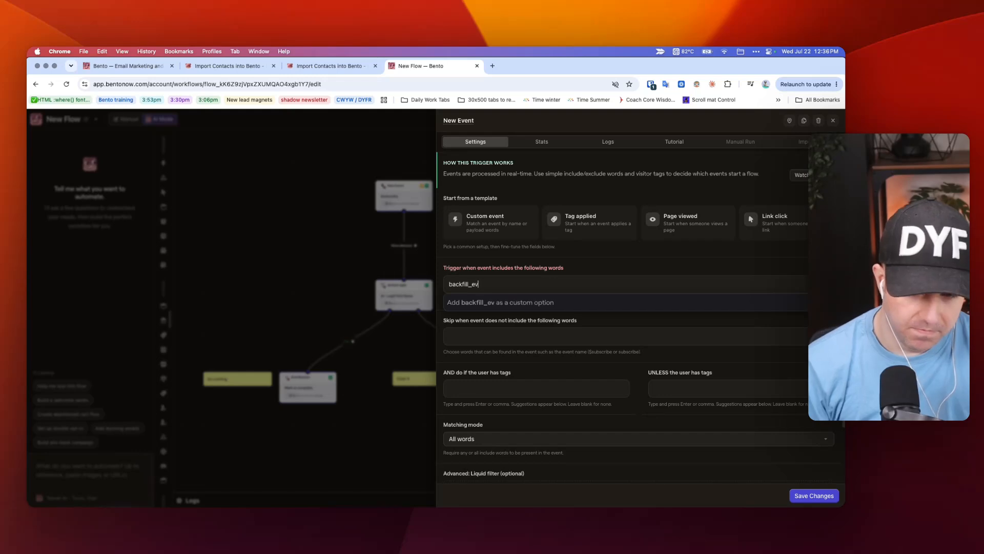
pyautogui.write('aluate_first')
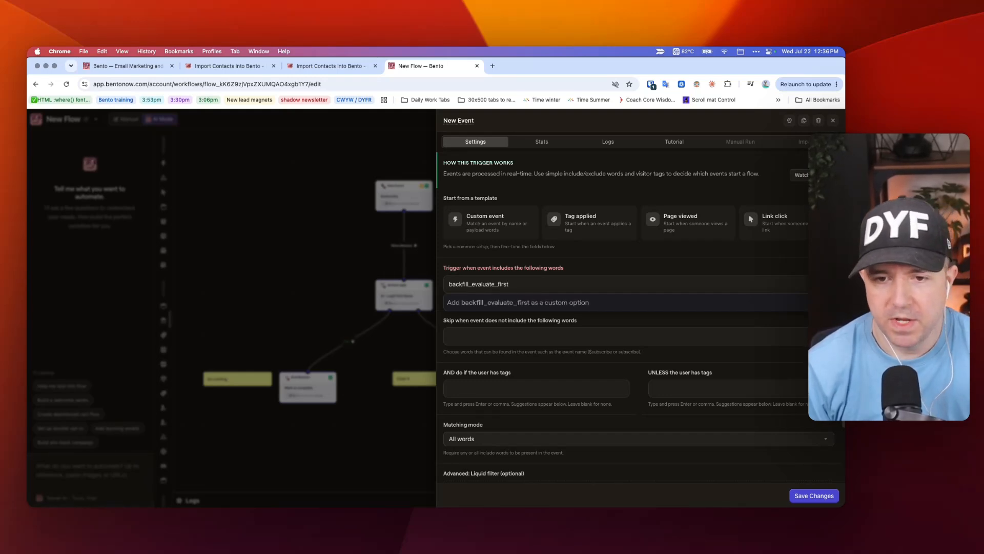
pyautogui.write('_name')
pyautogui.press('Return')
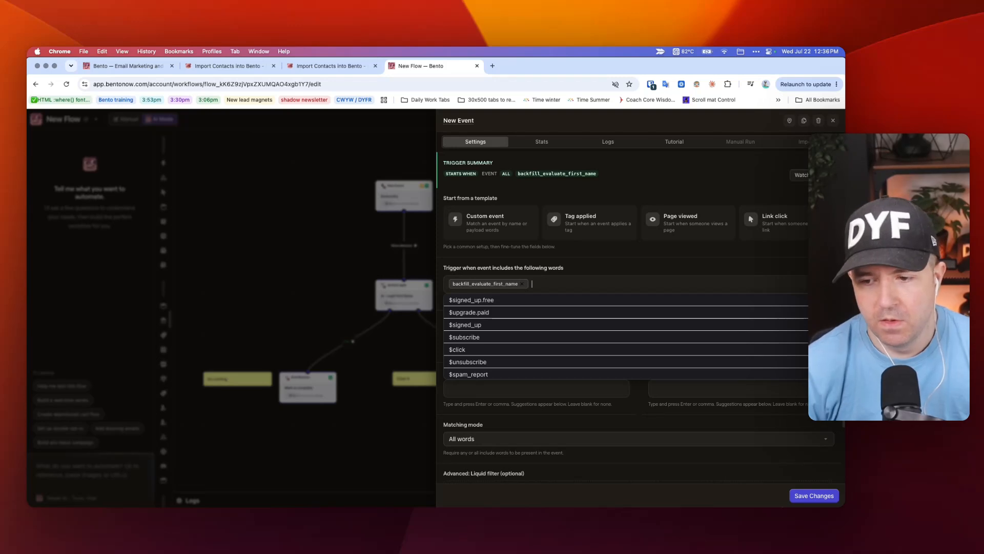
pyautogui.click(823, 496)
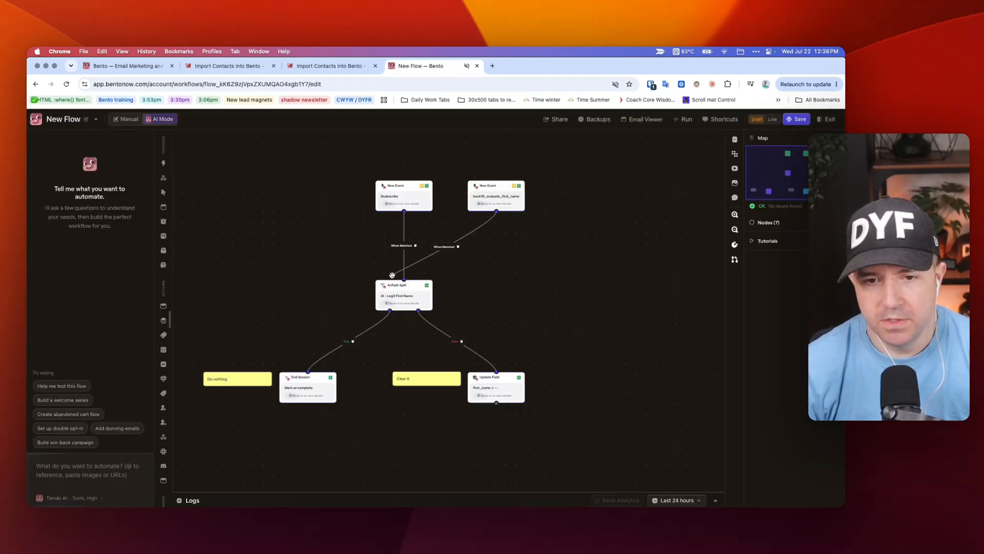
# Step: Connect the backfill trigger to the AI Path Split and save the workflow
pyautogui.moveTo(392, 275); pyautogui.dragTo(404, 279)
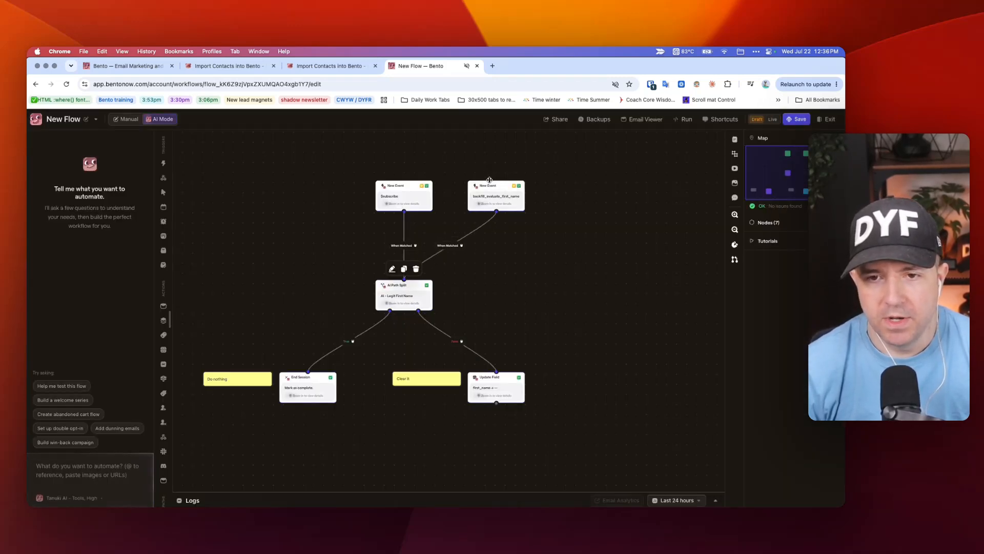
pyautogui.click(600, 227)
pyautogui.press('super+s')
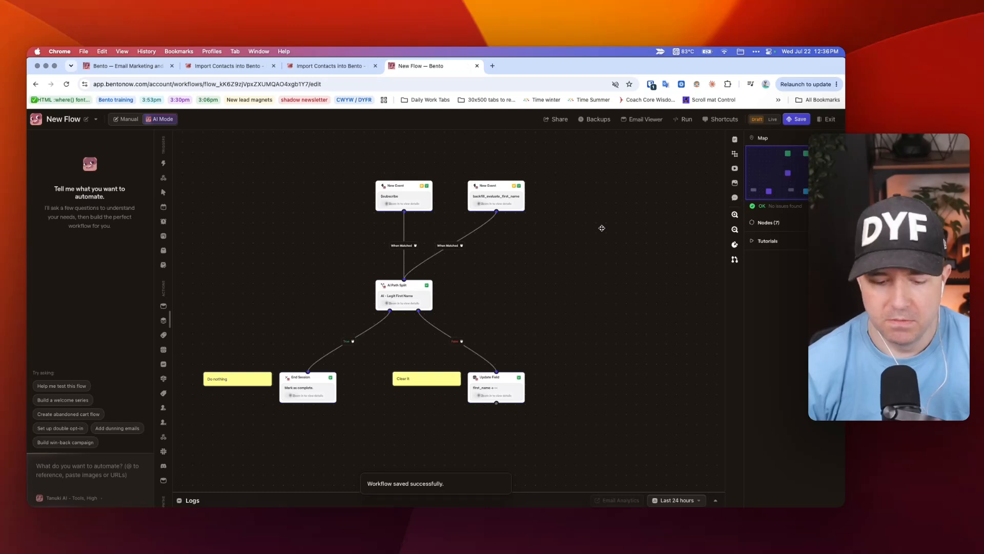
# Step: Bring up the Obsidian lesson note and read through its common scenarios
pyautogui.press('super+Tab')
pyautogui.moveTo(354, 186); pyautogui.dragTo(449, 302)
pyautogui.click(449, 303)
pyautogui.scroll(-2, 449, 303)
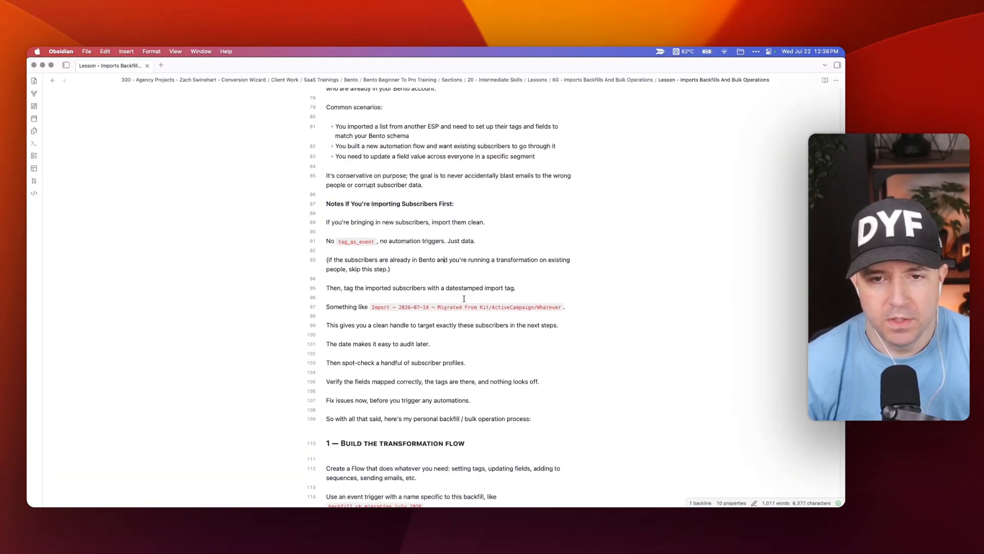
pyautogui.scroll(-1, 401, 225)
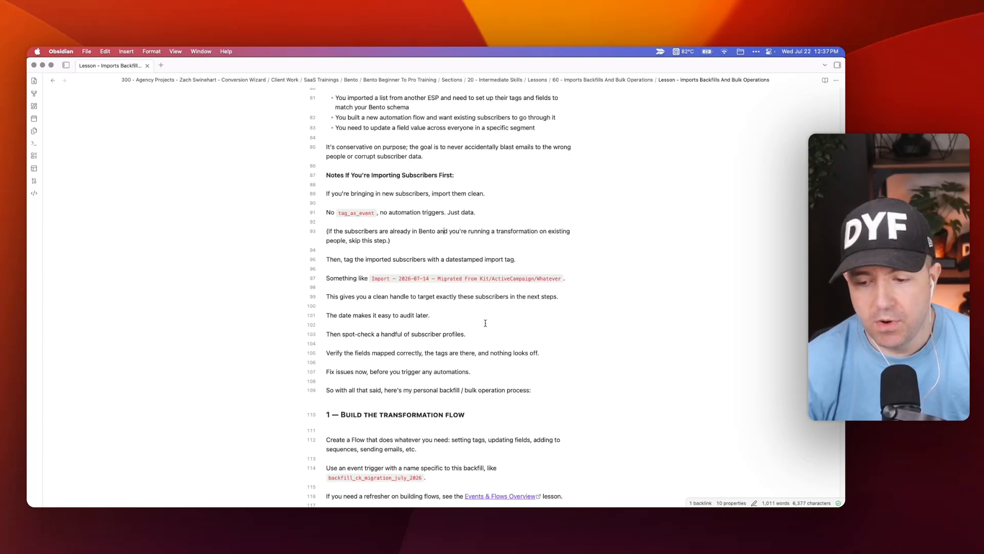
# Step: Read the tag_as_event notes and the datestamped import tag example
pyautogui.click(347, 212)
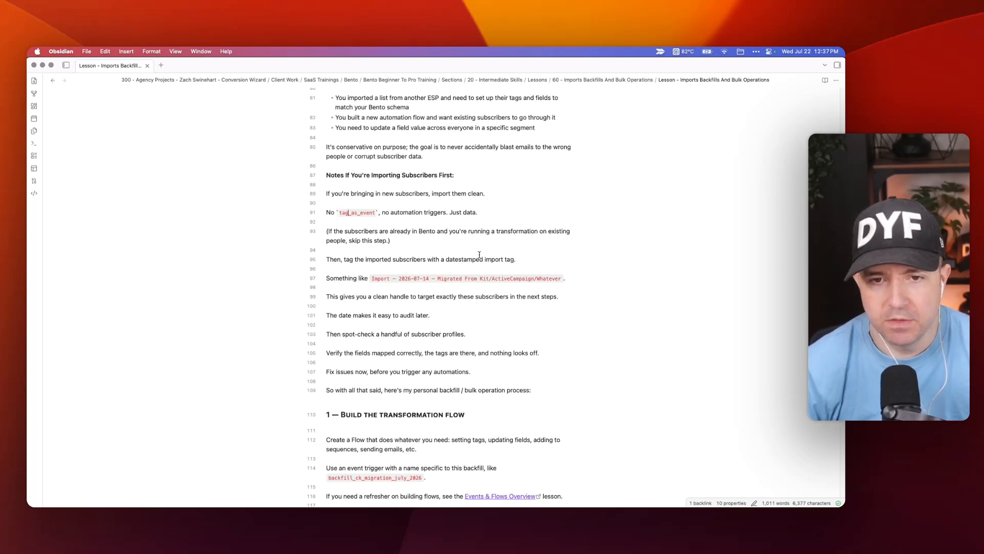
pyautogui.scroll(-2, 461, 241)
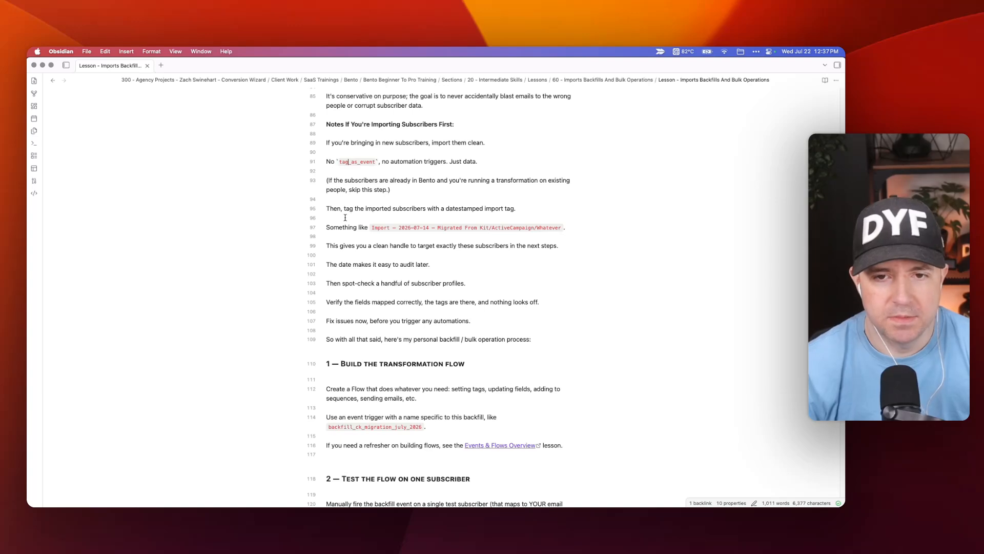
pyautogui.moveTo(346, 218); pyautogui.dragTo(543, 229)
pyautogui.click(543, 228)
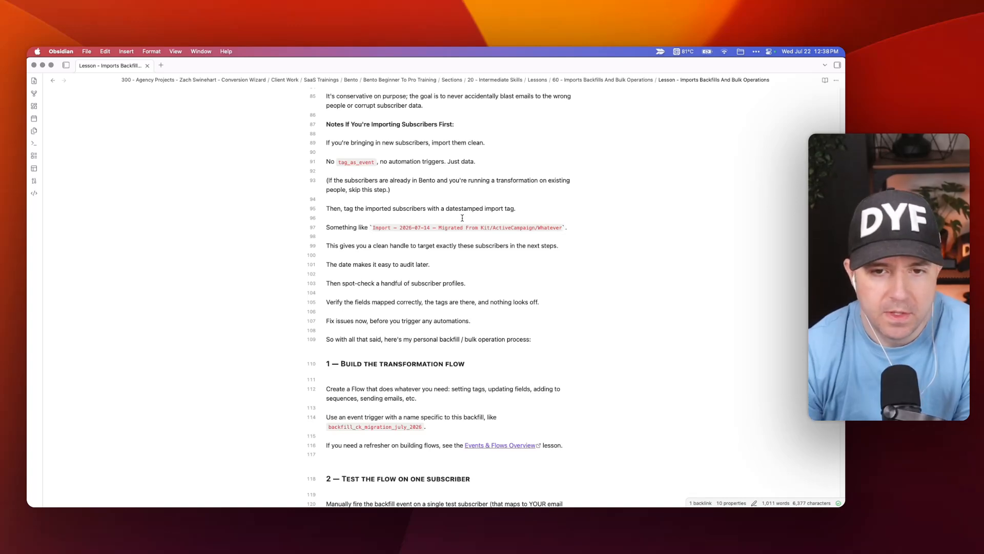
# Step: Move past the importing-subscribers-first notes and select step 1, Build the transformation flow
pyautogui.moveTo(350, 125); pyautogui.dragTo(487, 268)
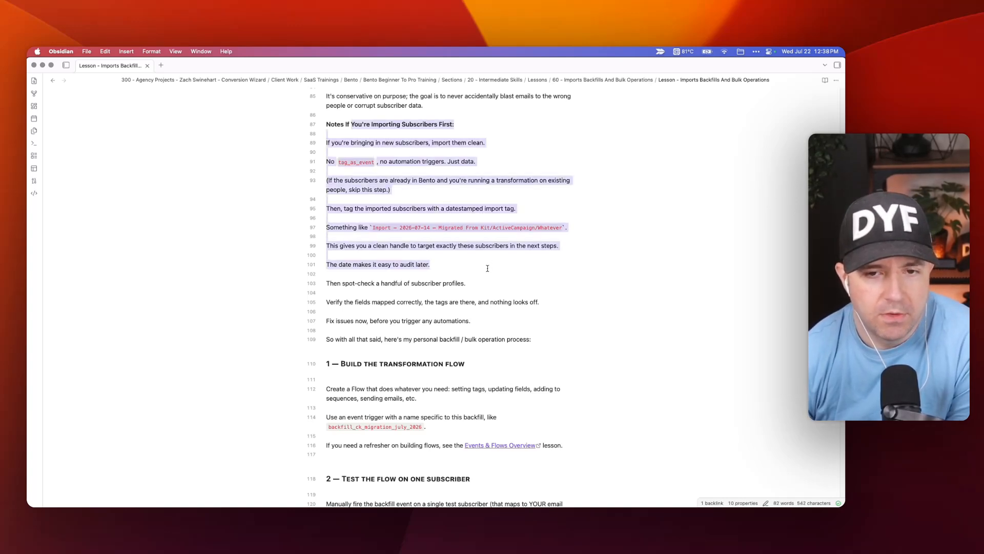
pyautogui.click(419, 169)
pyautogui.scroll(-2, 405, 195)
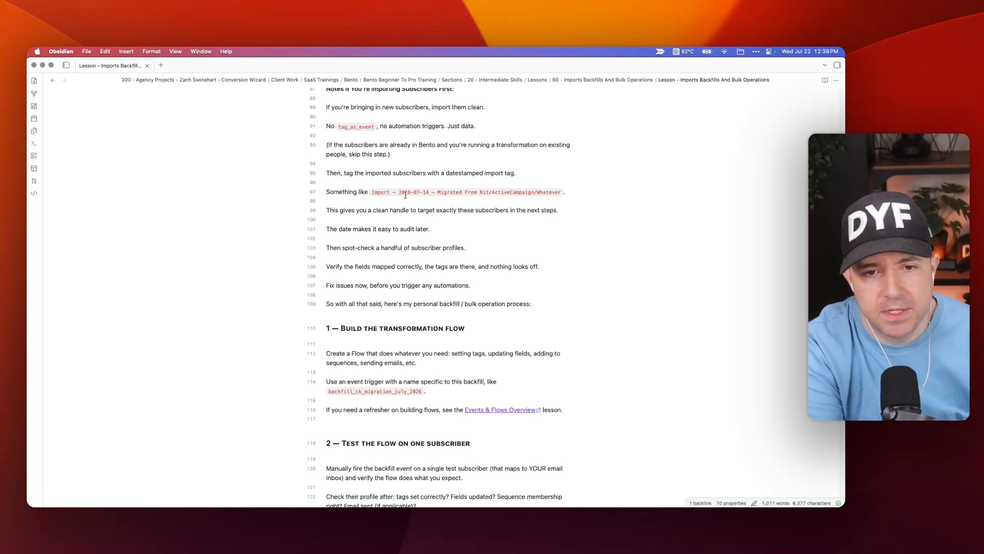
pyautogui.scroll(-5, 405, 195)
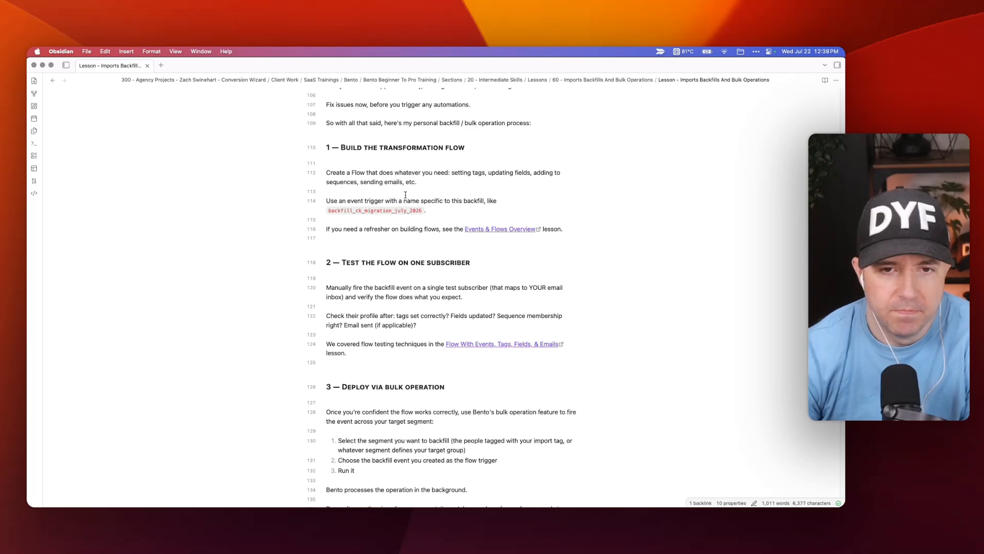
pyautogui.moveTo(349, 117); pyautogui.dragTo(568, 244)
pyautogui.press('super+Tab')
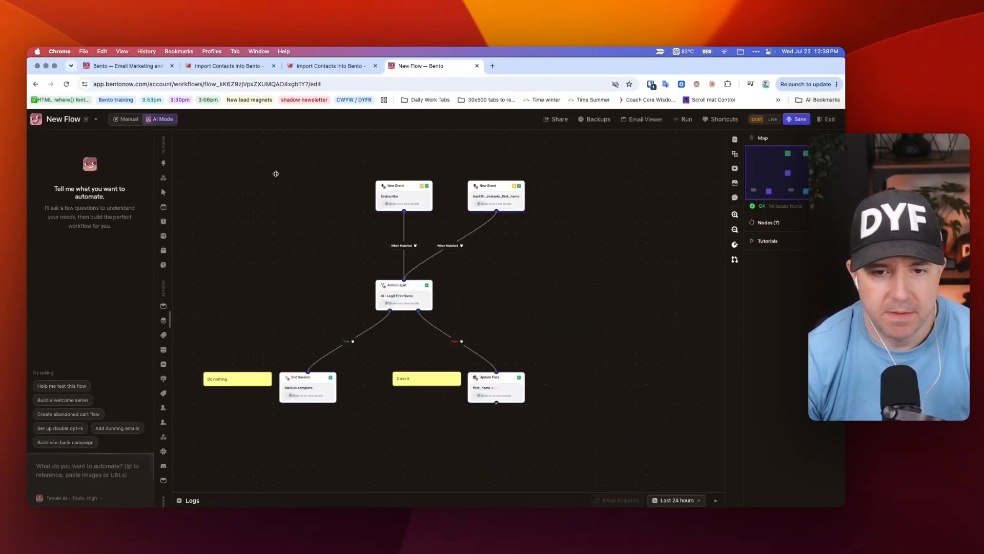
pyautogui.moveTo(209, 147); pyautogui.dragTo(613, 425)
pyautogui.click(622, 246)
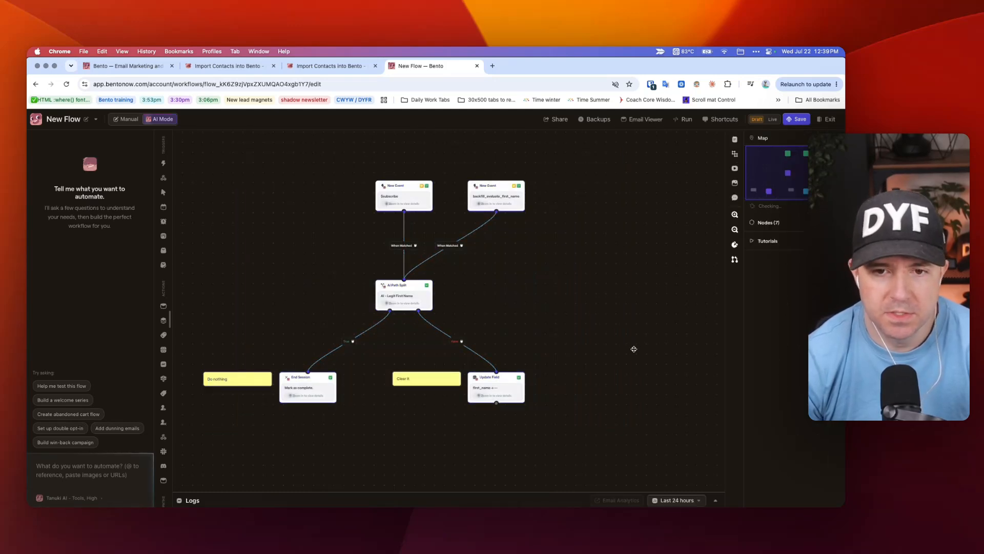
pyautogui.moveTo(610, 249); pyautogui.dragTo(352, 428)
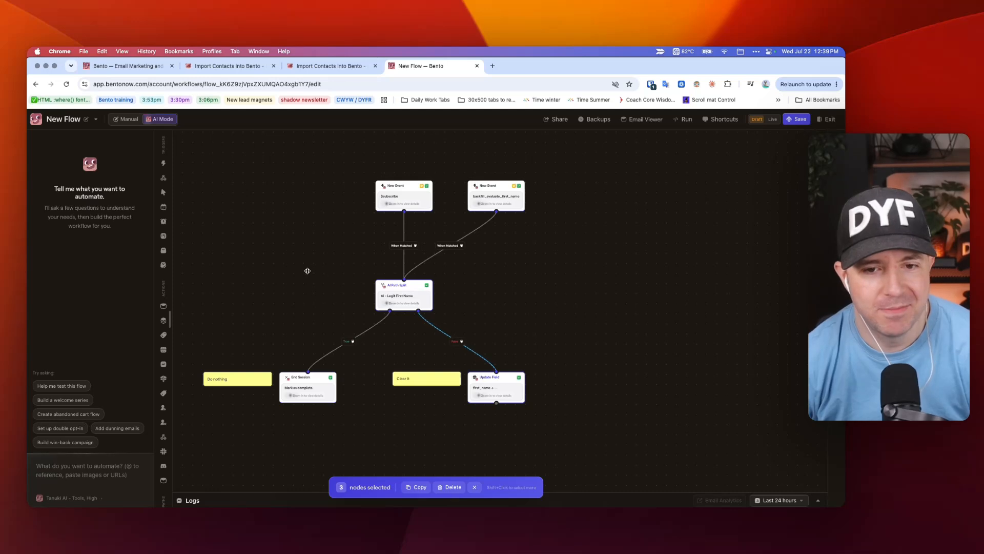
pyautogui.press('super+Tab')
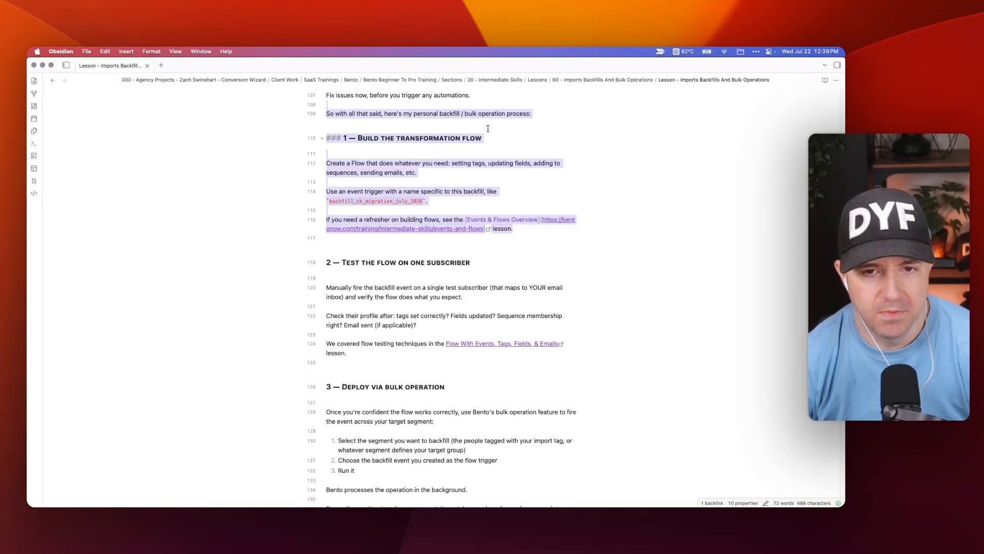
# Step: Copy the Test the flow on one subscriber section, then open Bento's AI - Legit First Name settings
pyautogui.click(488, 129)
pyautogui.scroll(-2, 462, 205)
pyautogui.moveTo(327, 191); pyautogui.dragTo(414, 308)
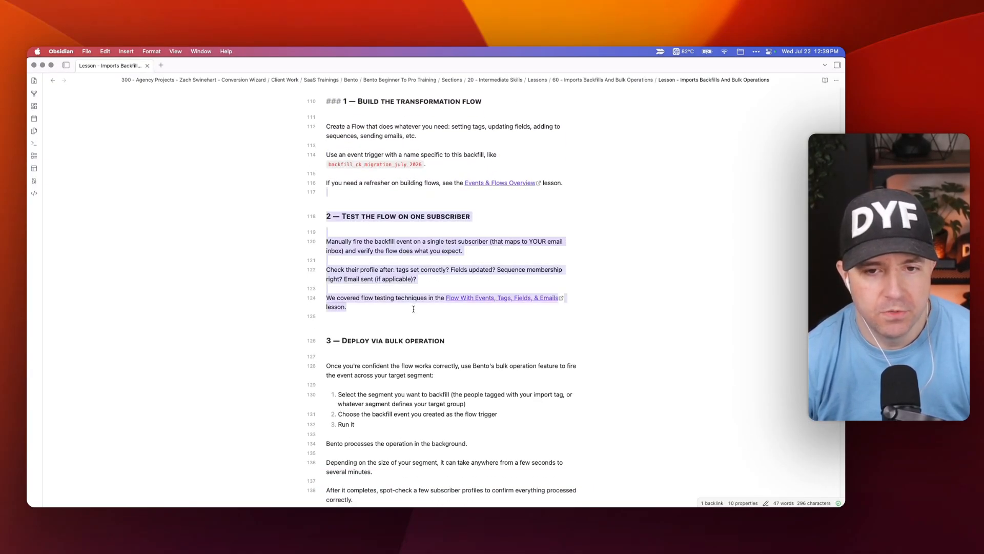
pyautogui.press('super+c')
pyautogui.press('super+Tab')
pyautogui.click(404, 294)
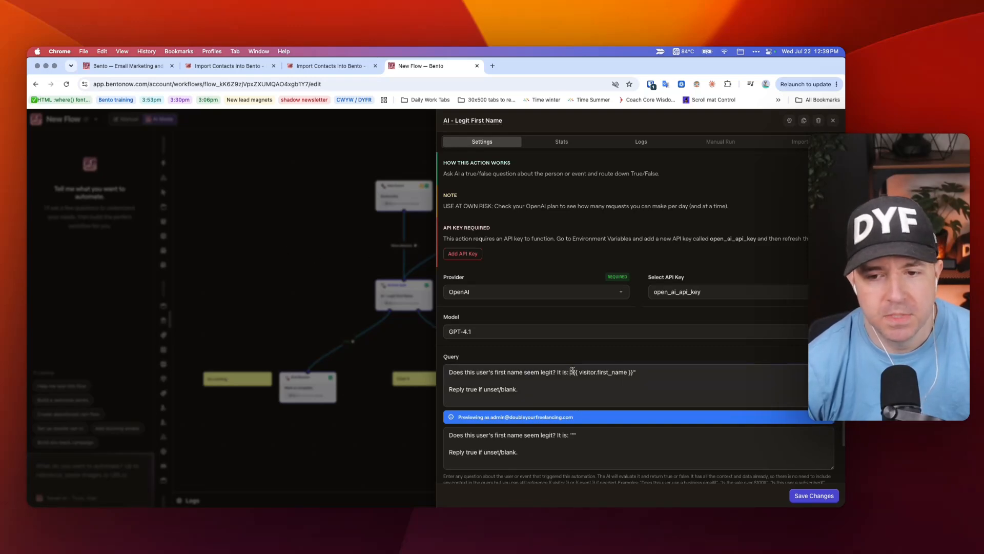
# Step: Review the AI query's visitor.first_name variable, then close the AI step's settings
pyautogui.moveTo(571, 371)
pyautogui.mouseDown()
pyautogui.moveTo(635, 373)
pyautogui.moveTo(574, 372)
pyautogui.mouseUp()
pyautogui.click(636, 373)
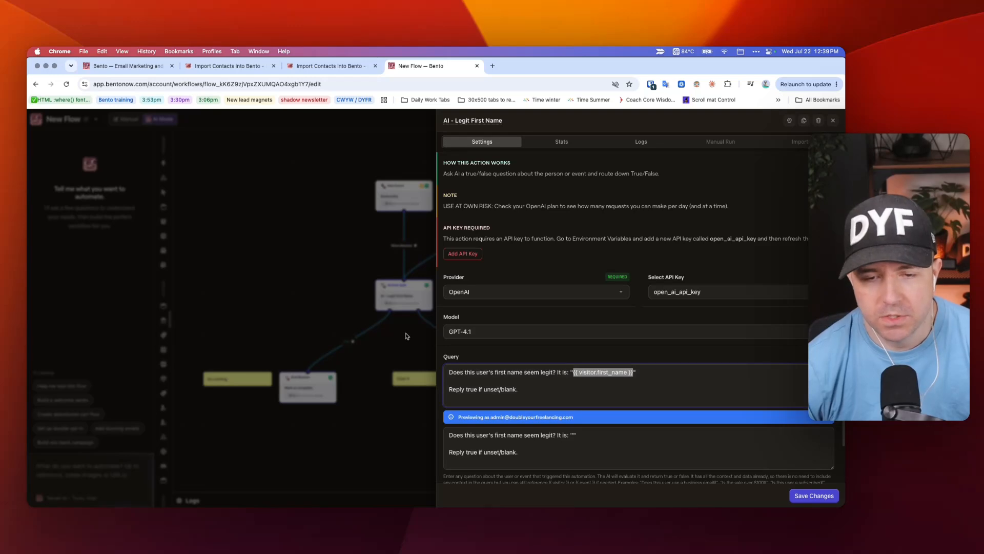
pyautogui.click(251, 266)
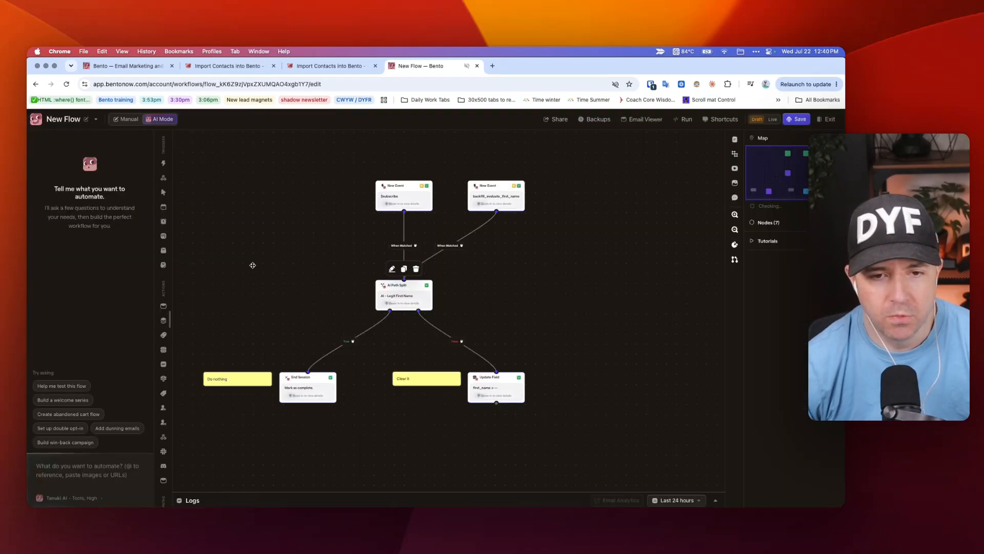
# Step: Select the body of step 2, Test the flow on one subscriber, in the lesson note
pyautogui.press('super+Tab')
pyautogui.moveTo(326, 216); pyautogui.dragTo(364, 303)
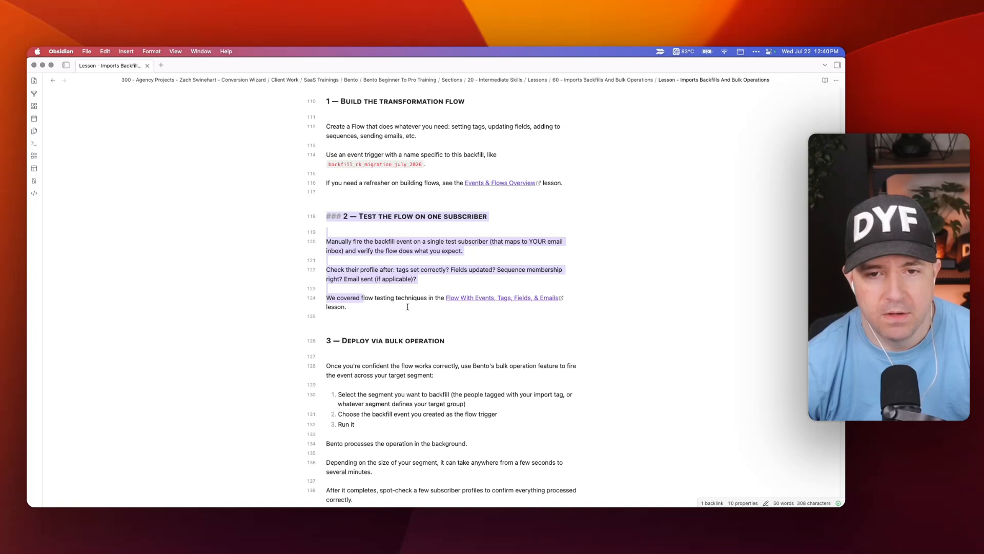
pyautogui.scroll(-2, 437, 301)
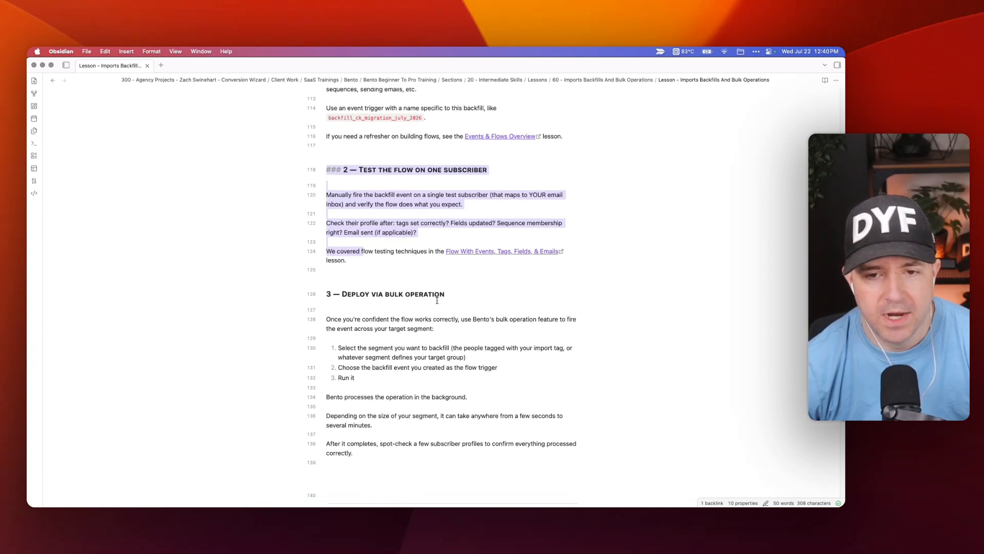
pyautogui.moveTo(327, 185); pyautogui.dragTo(376, 251)
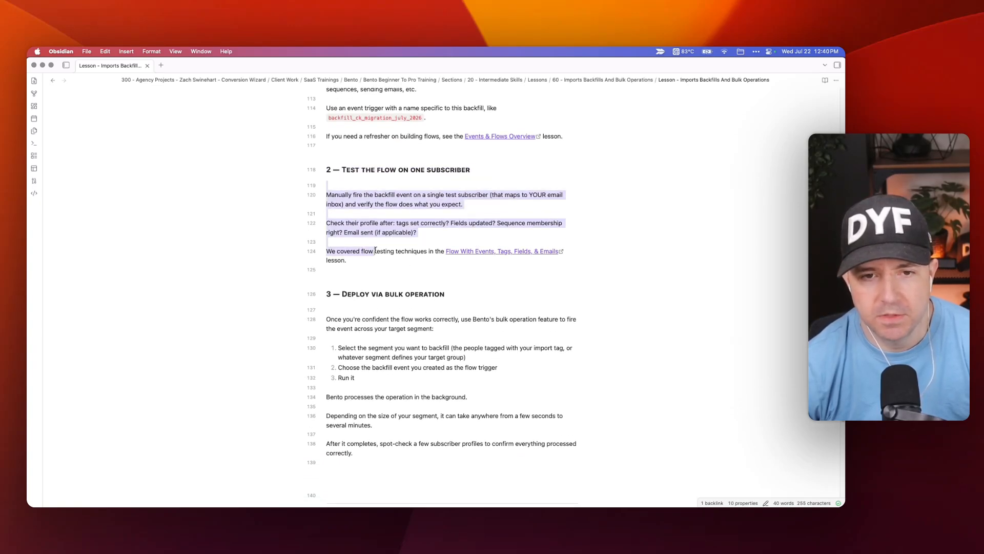
pyautogui.press('super+Tab')
# Step: Copy the backfill_evaluate_first_name event name from the backfill trigger's settings
pyautogui.click(487, 192)
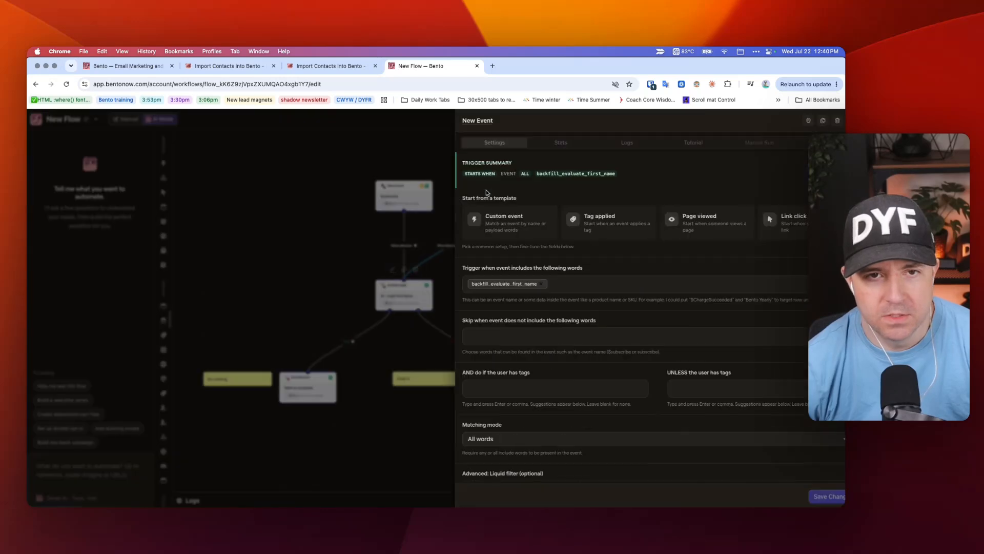
pyautogui.rightClick(495, 283)
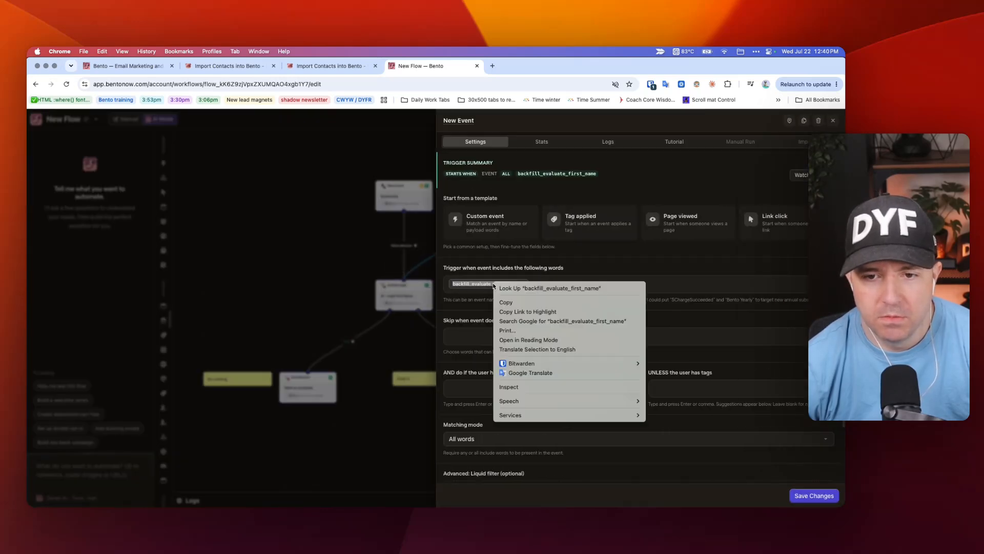
pyautogui.click(525, 303)
# Step: Create an event for the test subscriber in People, pasting backfill_evaluate_first_name as its type
pyautogui.click(121, 52)
pyautogui.click(121, 53)
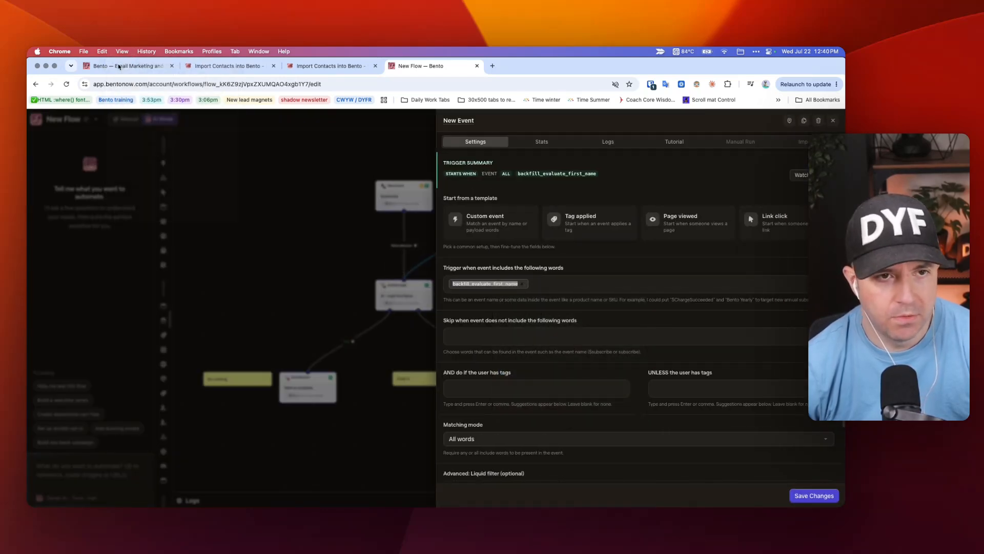
pyautogui.click(113, 69)
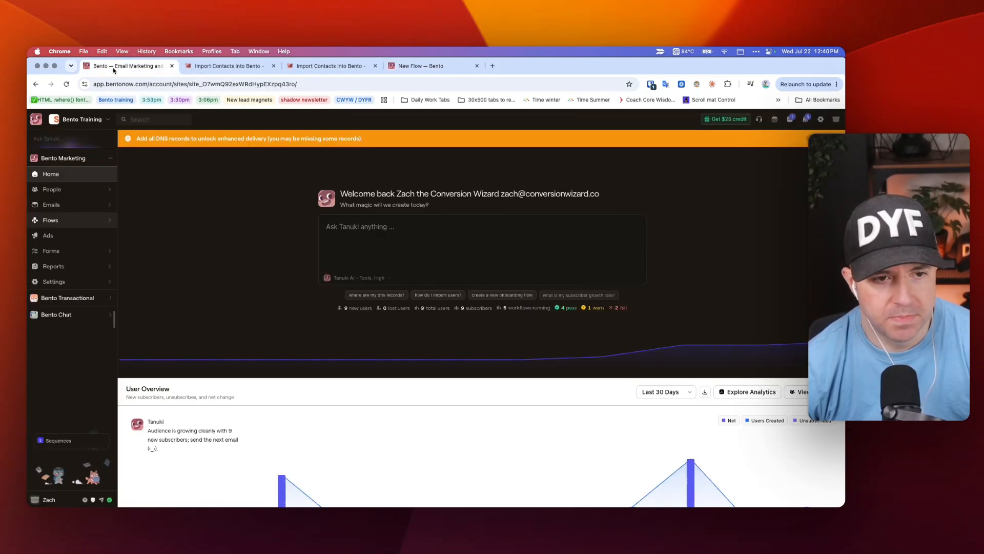
pyautogui.click(83, 190)
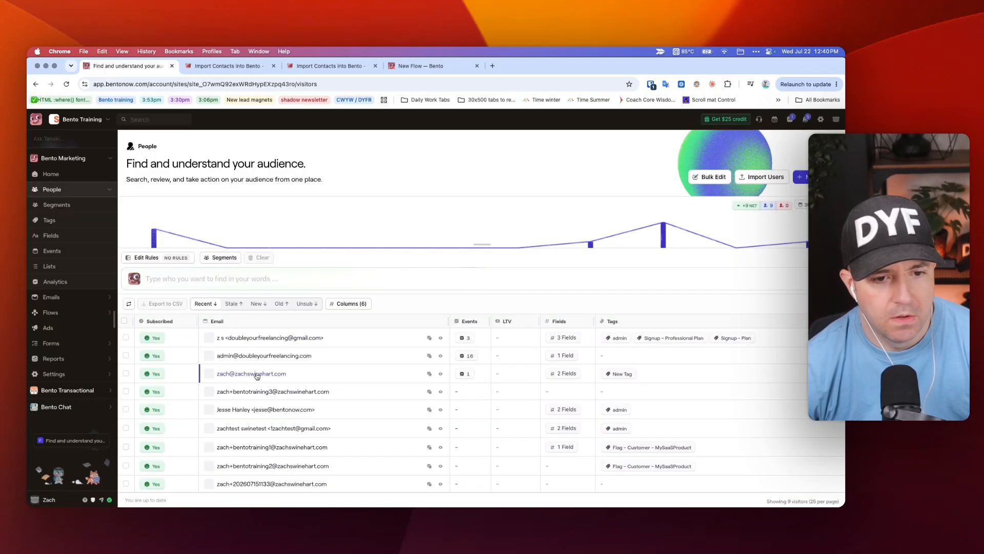
pyautogui.click(262, 341)
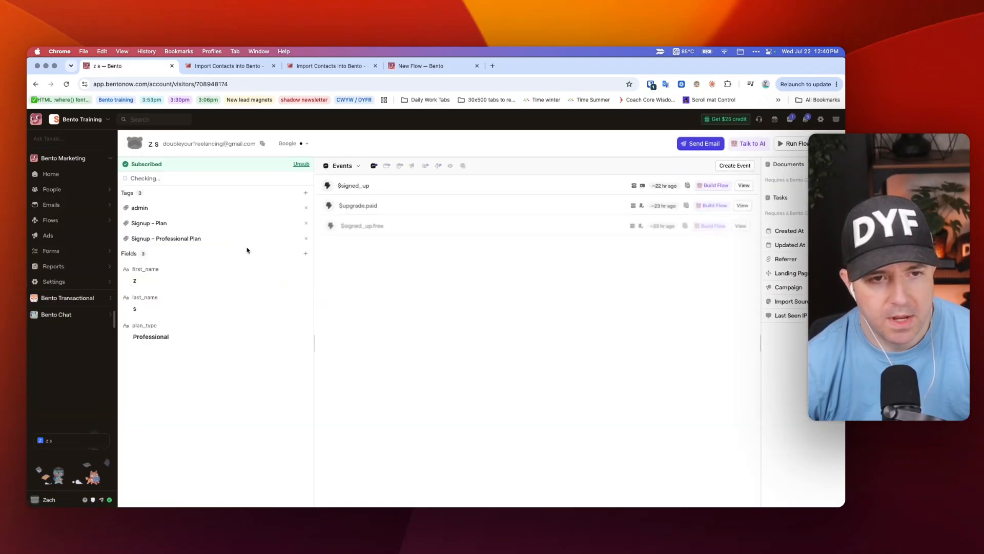
pyautogui.click(731, 166)
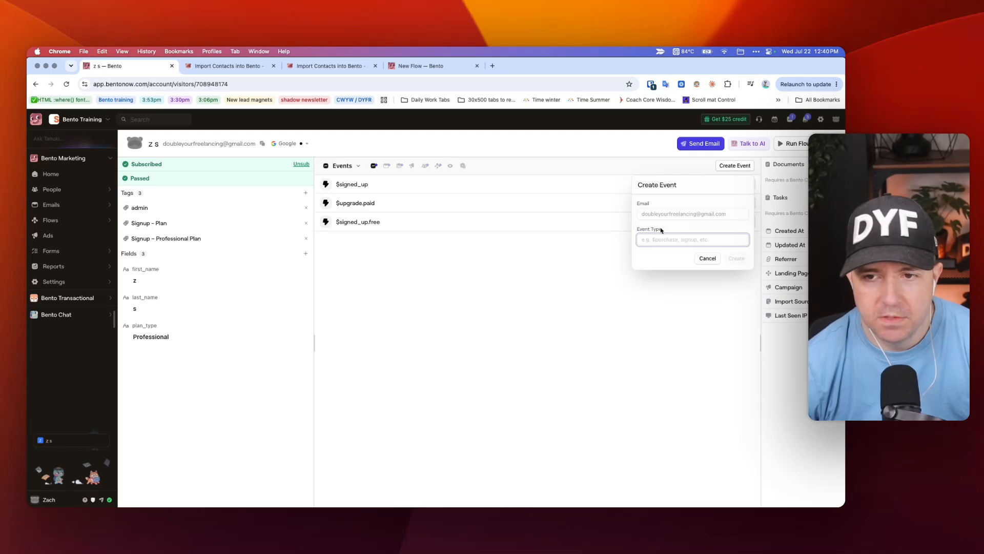
pyautogui.press('super+v')
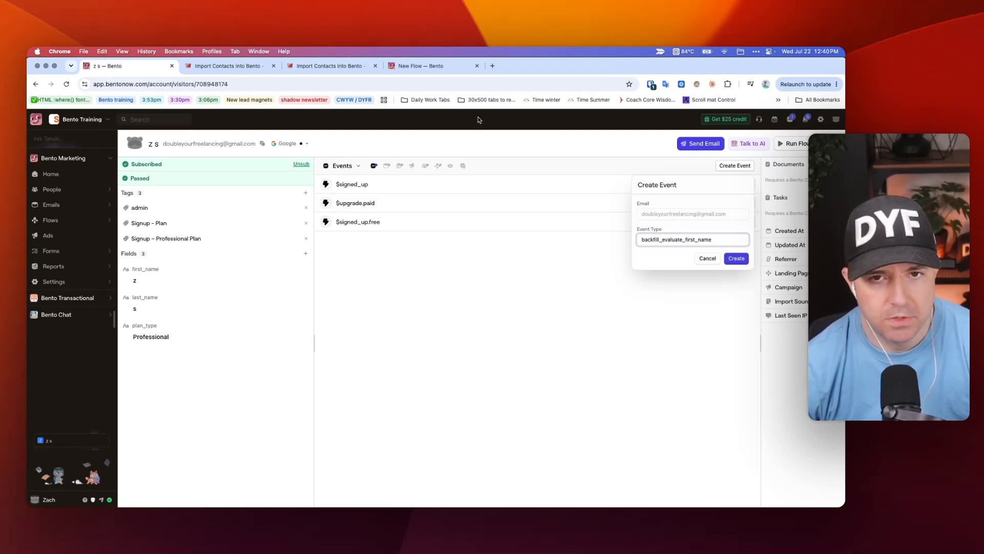
# Step: Close the trigger settings in the flow tab and return to the lesson notes
pyautogui.click(437, 68)
pyautogui.click(335, 151)
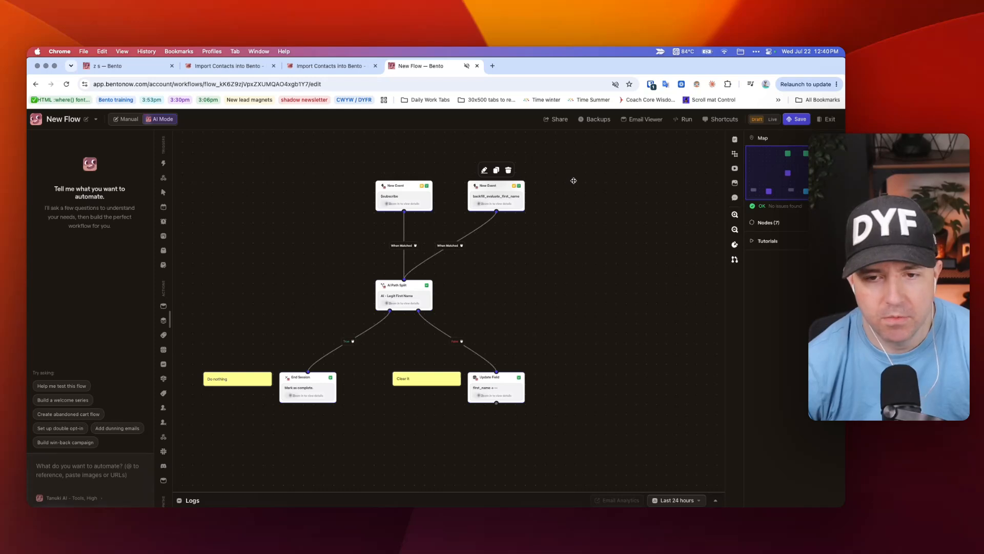
pyautogui.press('super+Tab')
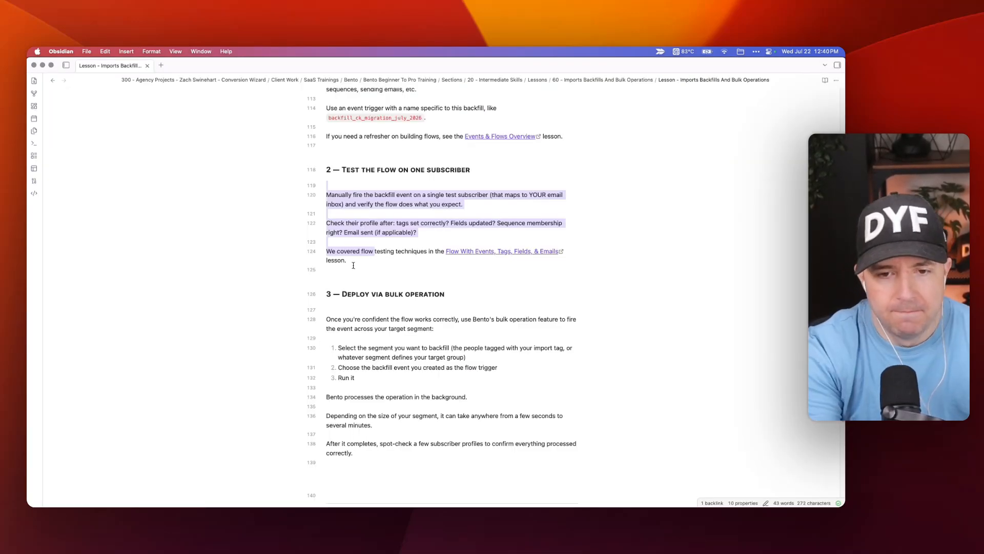
# Step: Read step 3, Deploy via bulk operation, in the lesson note, then return to Bento
pyautogui.scroll(-5, 353, 266)
pyautogui.moveTo(342, 176); pyautogui.dragTo(388, 334)
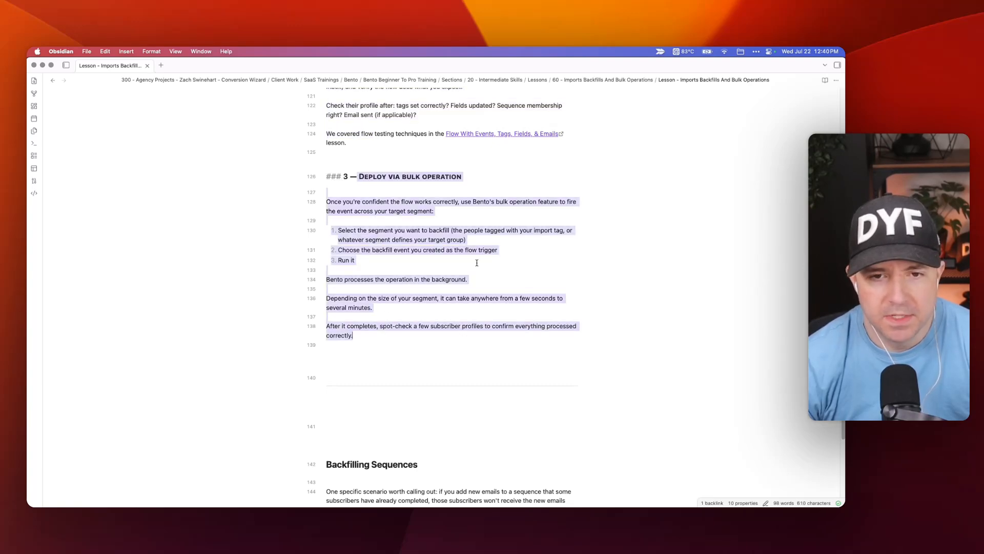
pyautogui.click(422, 205)
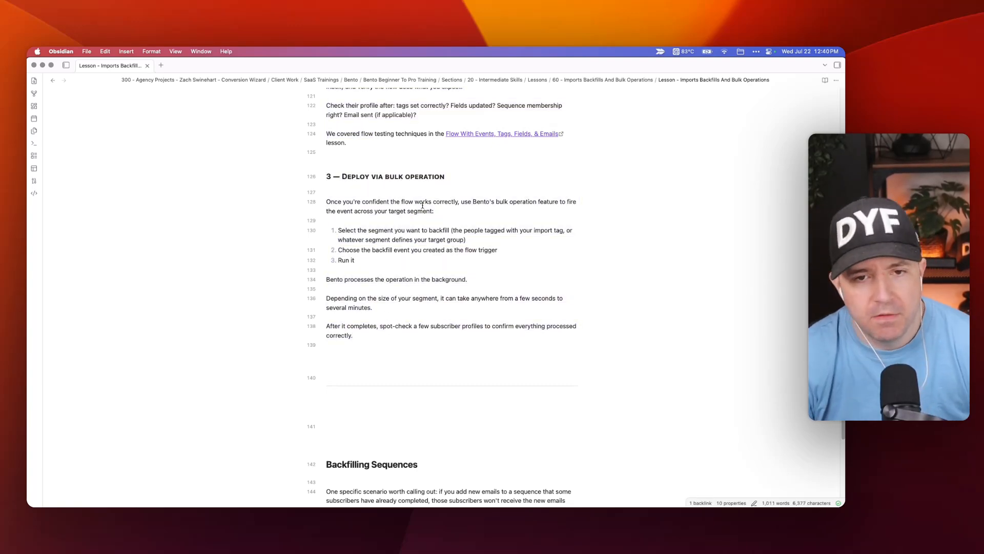
pyautogui.click(423, 205)
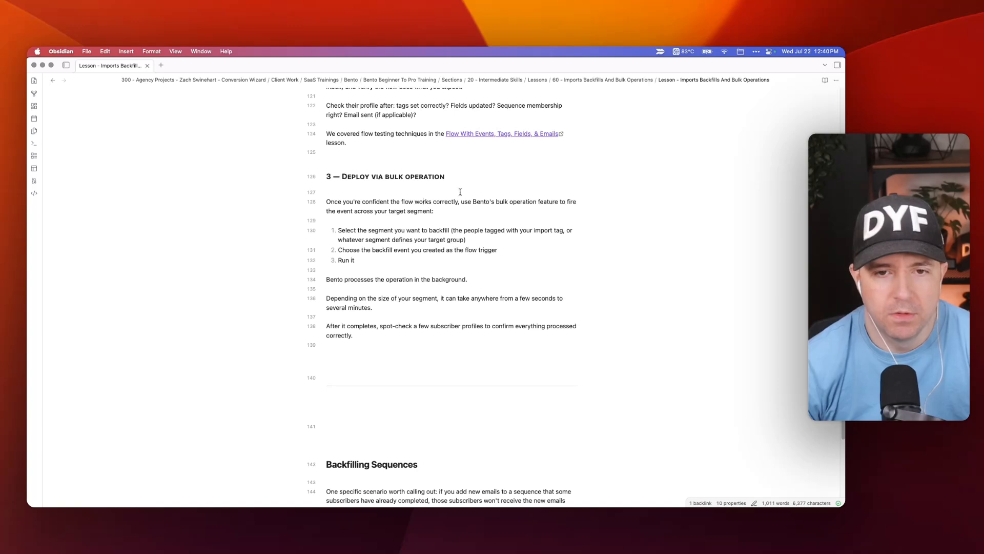
pyautogui.press('super+Tab')
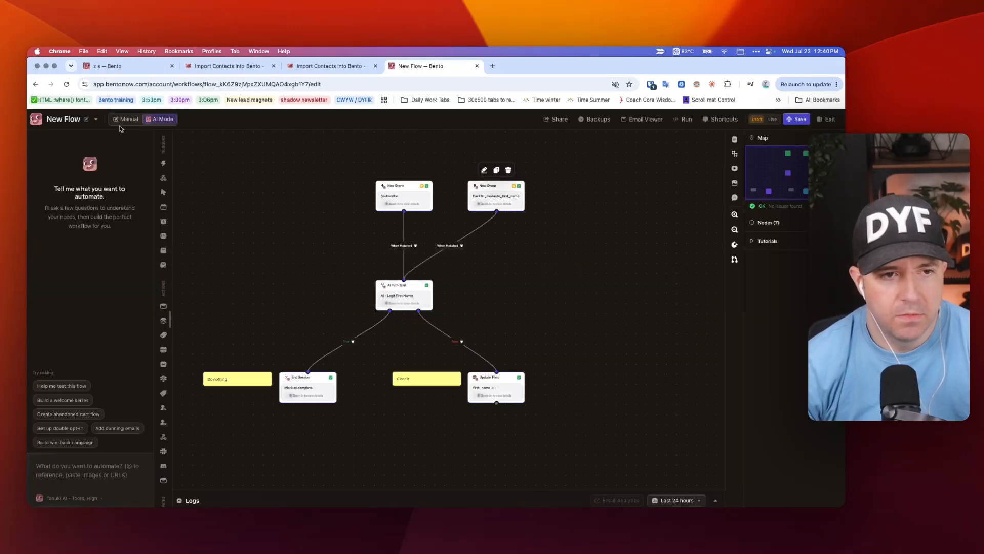
# Step: Start a new bulk operation draft from People > Bulk Edit
pyautogui.click(97, 67)
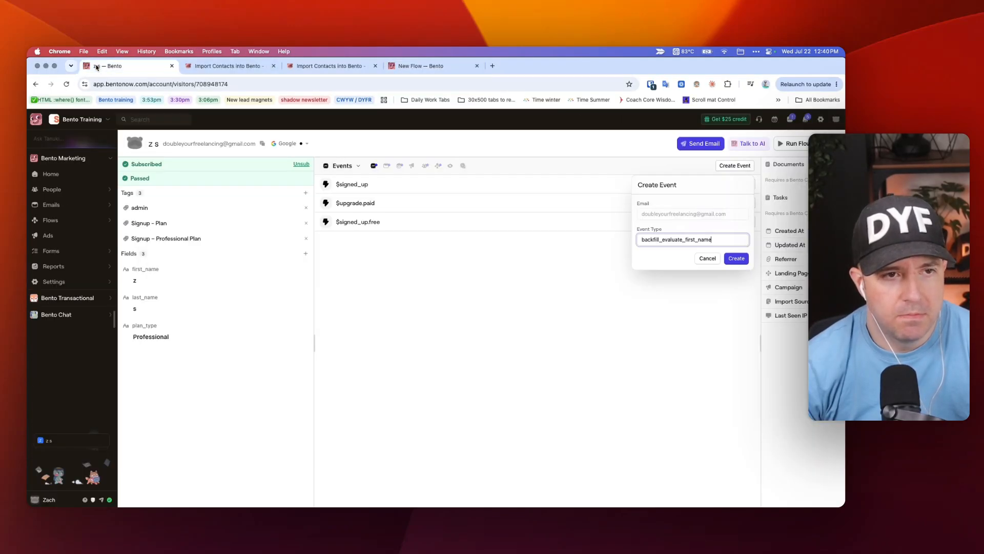
pyautogui.click(59, 191)
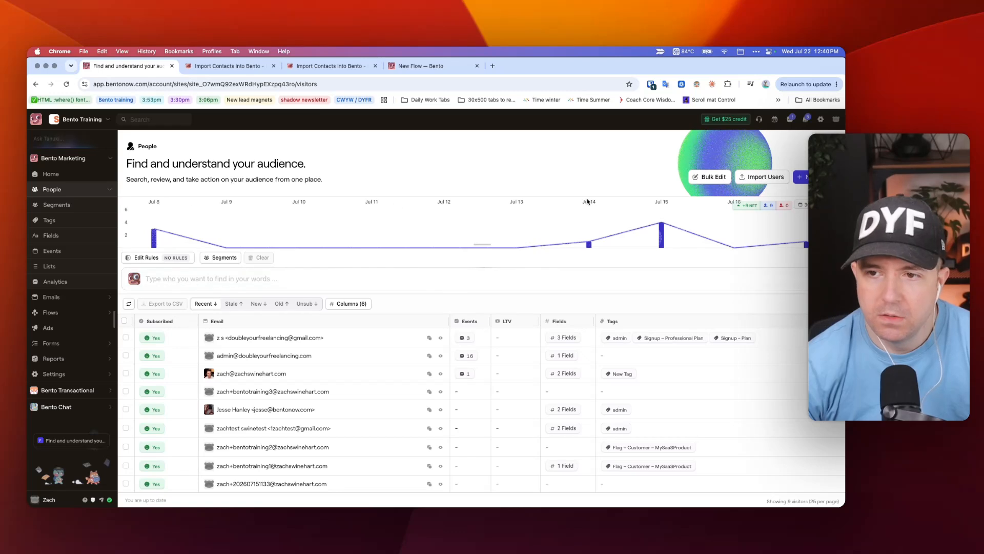
pyautogui.click(716, 176)
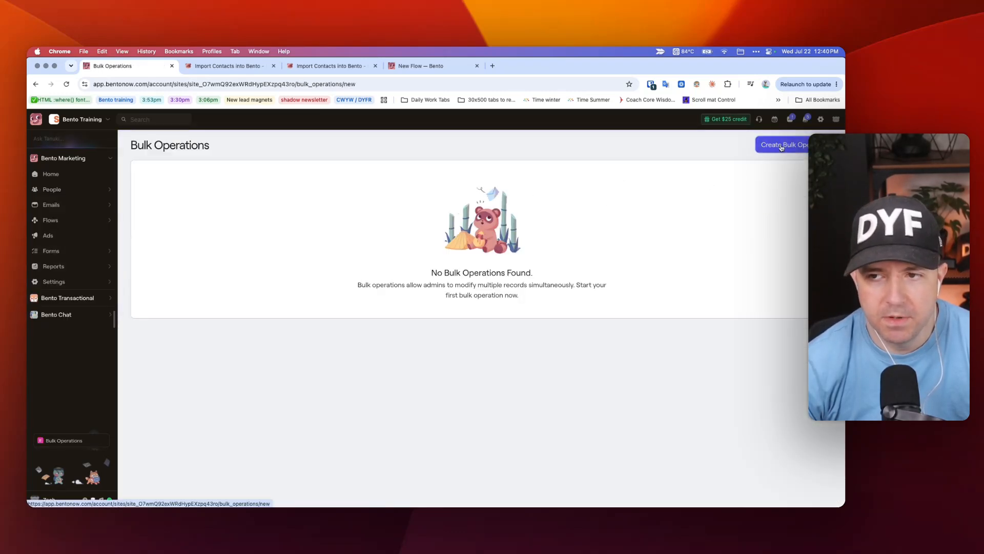
pyautogui.click(782, 145)
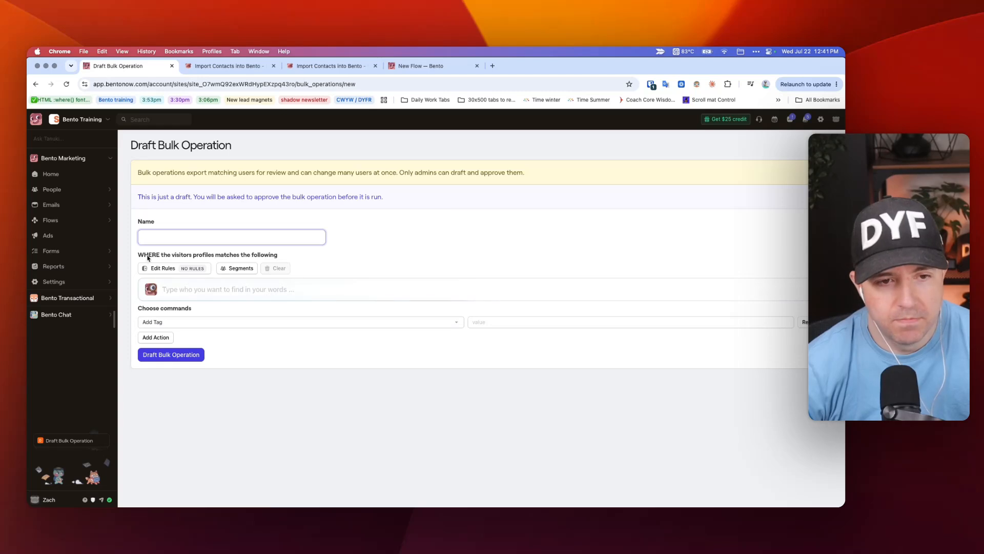
# Step: Apply an audience rule of Tags contains admin, matching 3 users
pyautogui.click(164, 268)
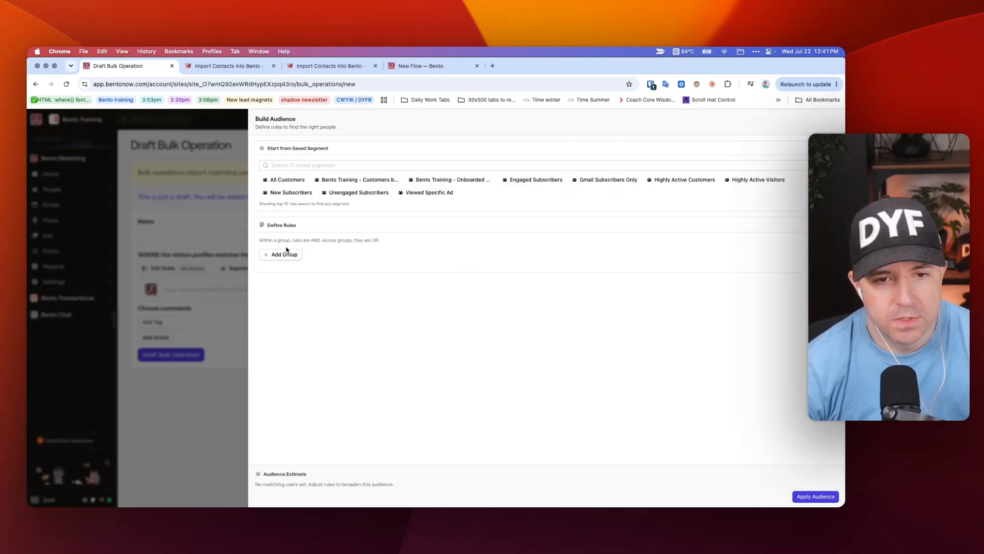
pyautogui.click(288, 253)
pyautogui.click(325, 285)
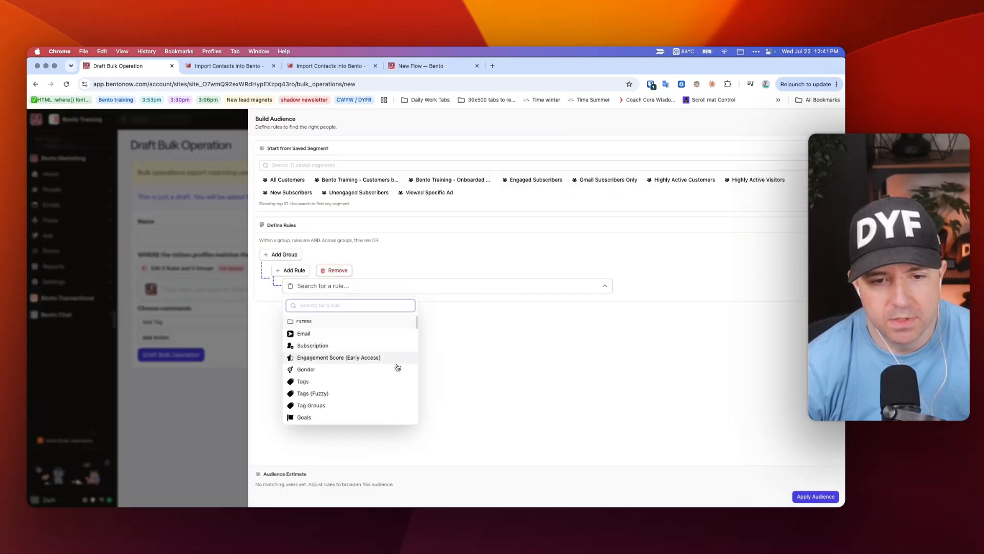
pyautogui.click(356, 381)
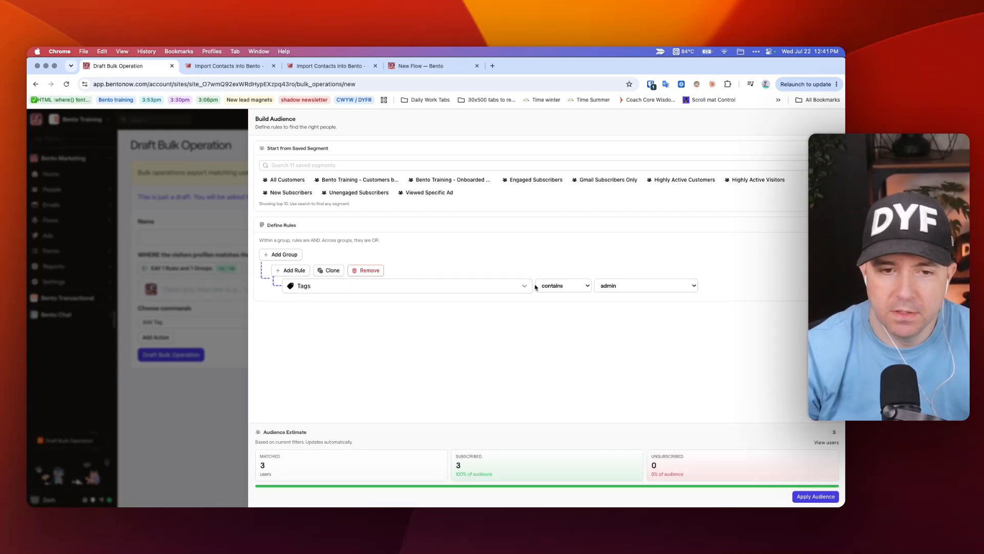
pyautogui.click(235, 240)
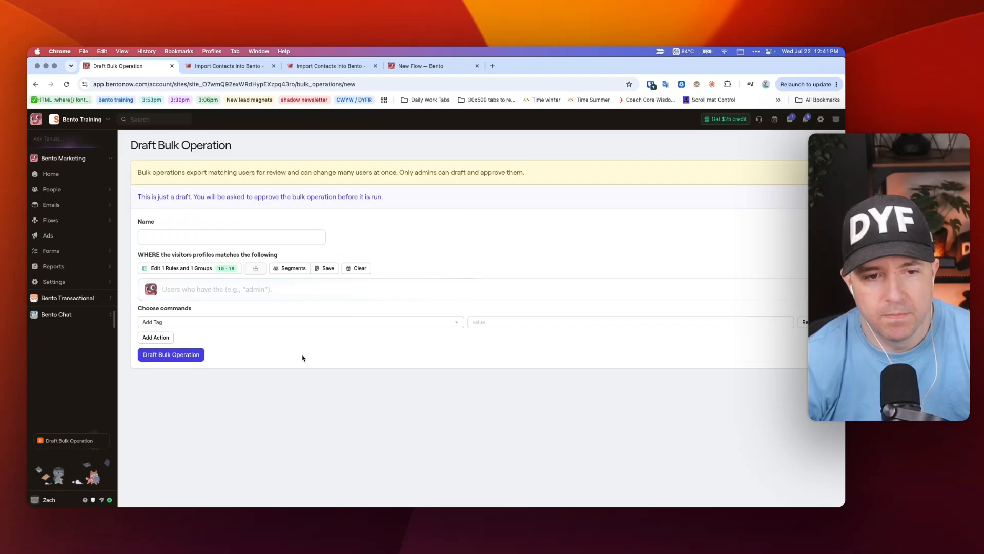
# Step: Add a Create Event command using the pasted backfill event name
pyautogui.click(157, 338)
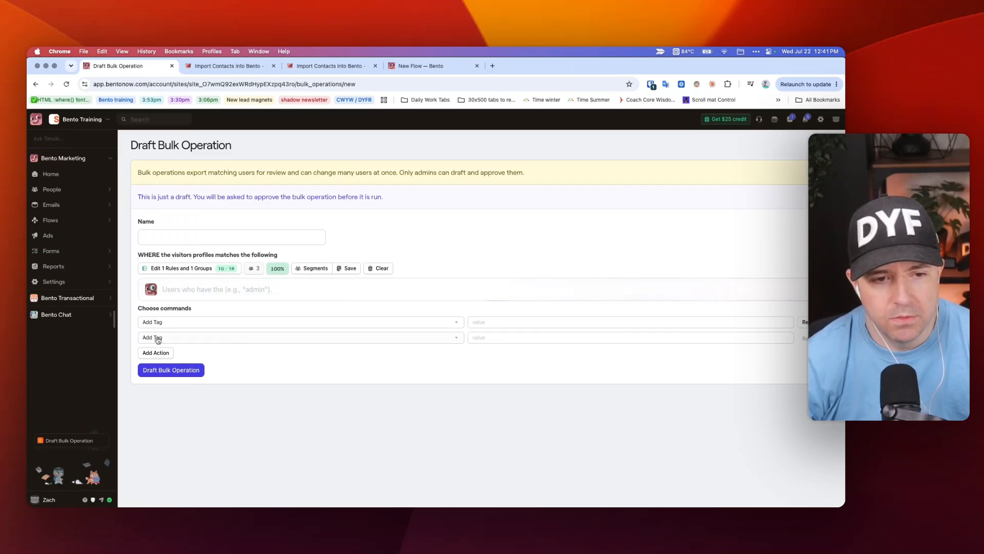
pyautogui.click(261, 324)
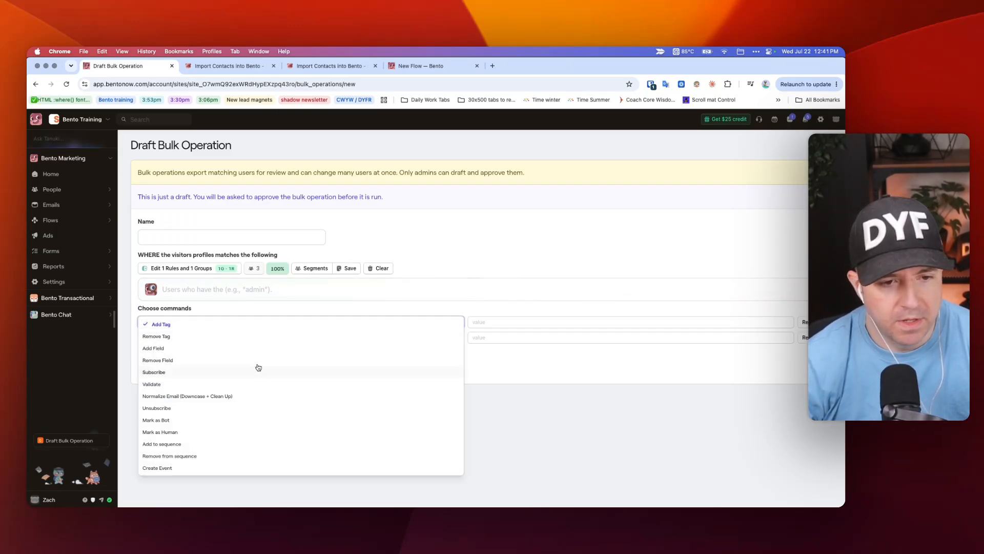
pyautogui.click(191, 468)
pyautogui.click(488, 323)
pyautogui.write('backfill_evaluate_first_name')
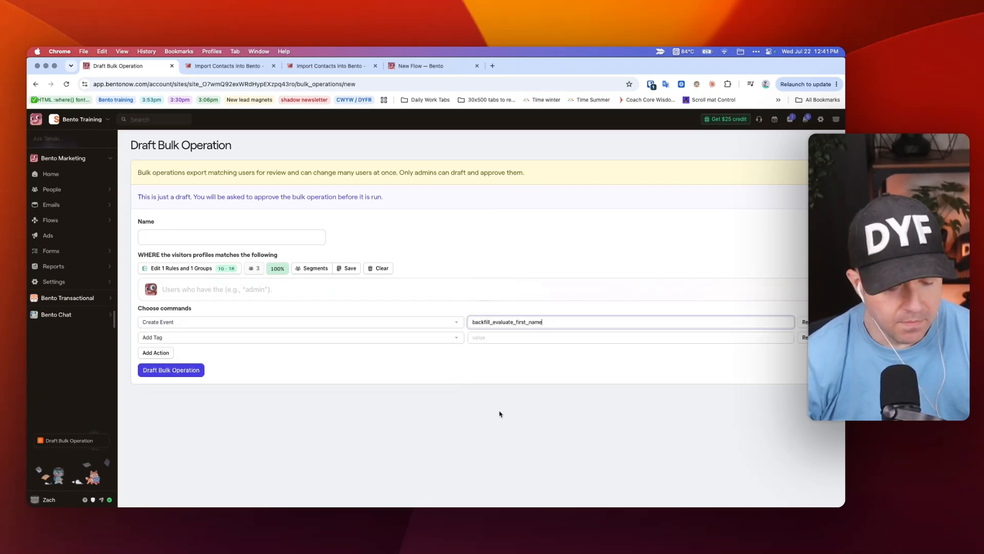
# Step: Set the Add Tag value to 'Main Kit Import - Backfill Step 1 Done'
pyautogui.click(496, 338)
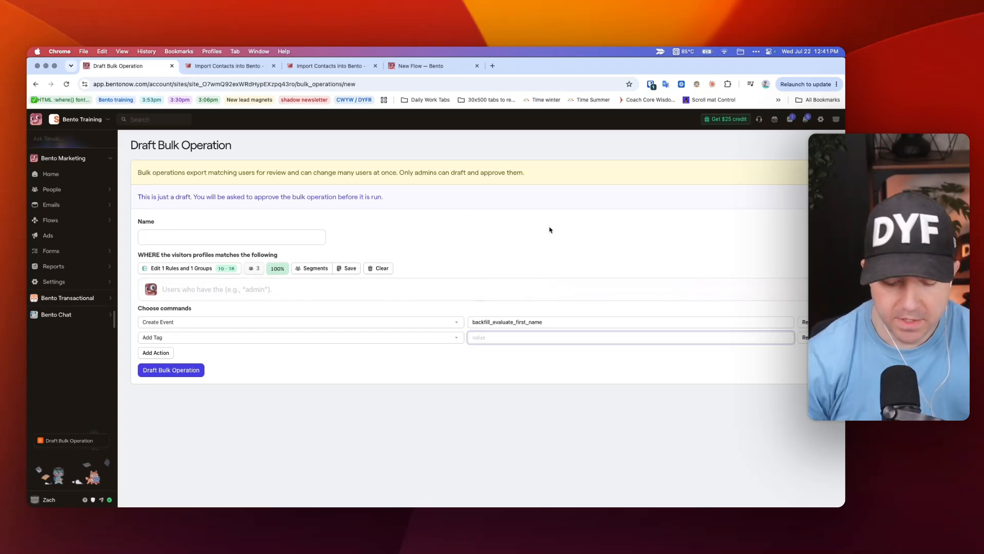
pyautogui.write('Backfill')
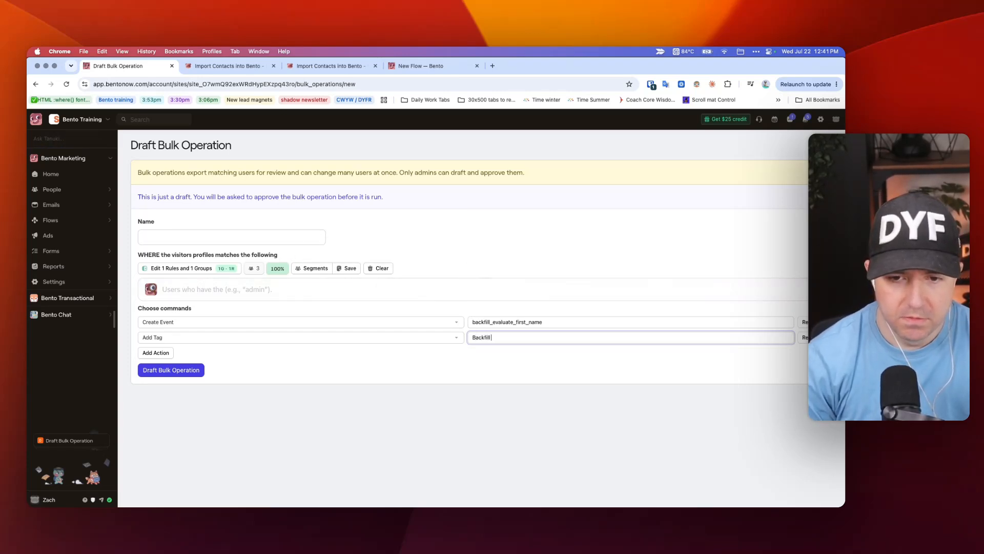
pyautogui.write(' Step 1 Do')
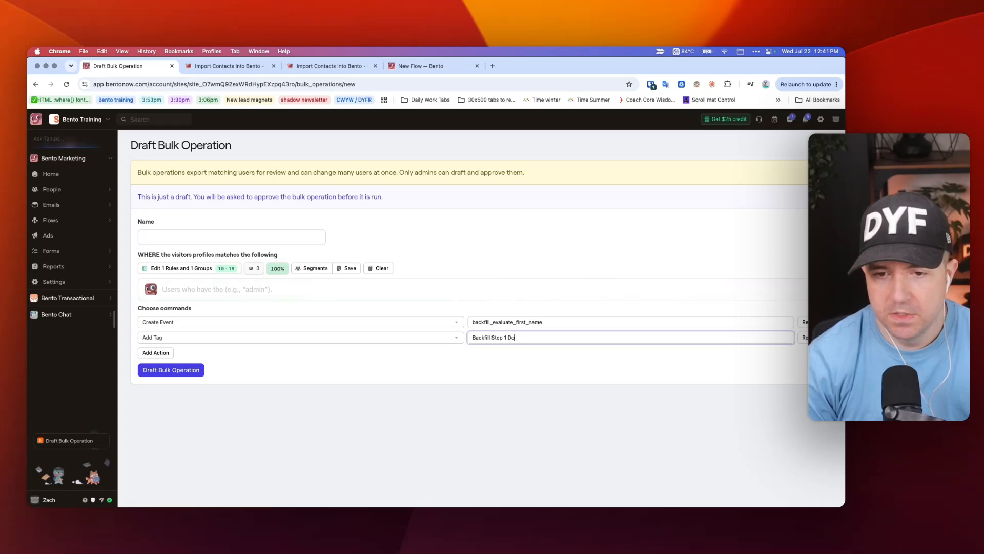
pyautogui.write('ne')
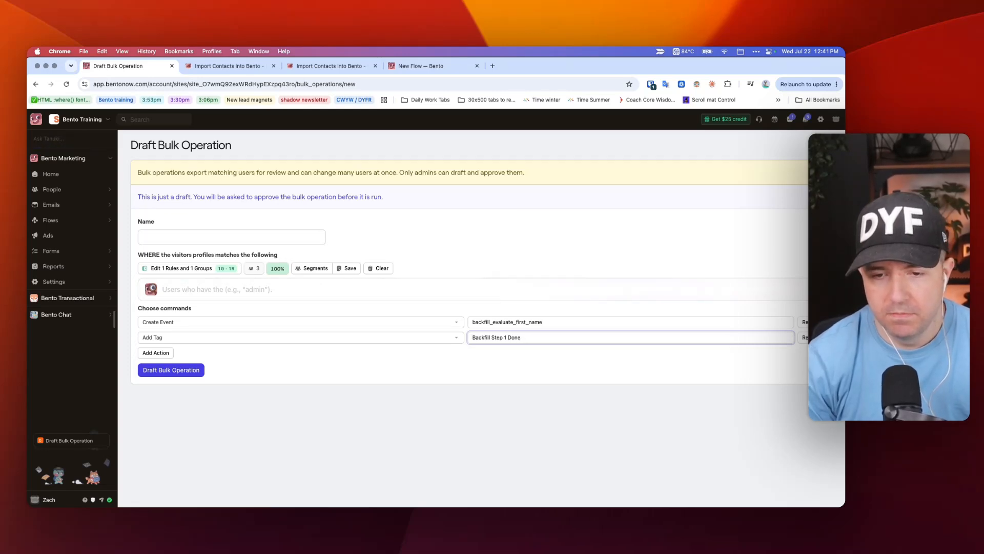
pyautogui.press('super+Left')
pyautogui.write('Main Kit Impor')
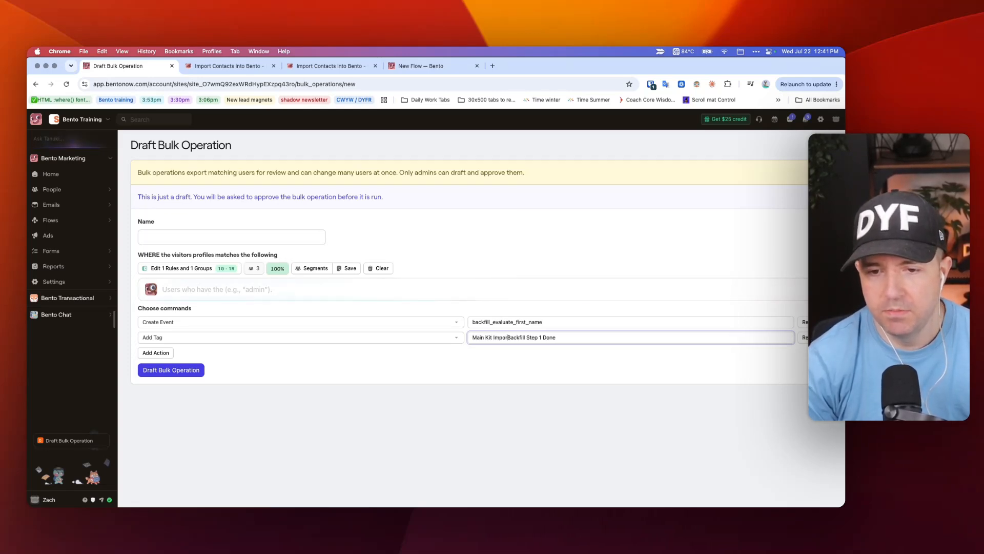
pyautogui.write('t -')
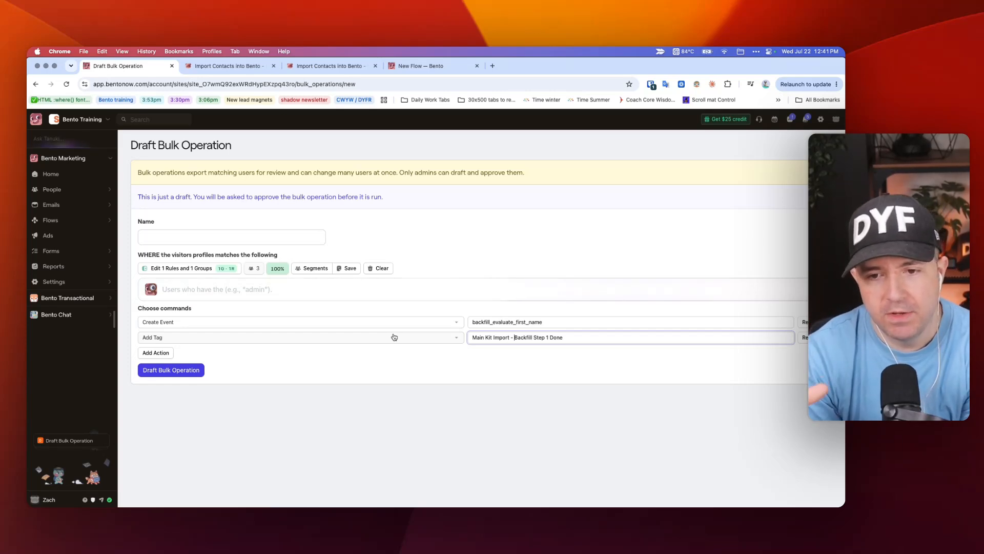
pyautogui.click(413, 66)
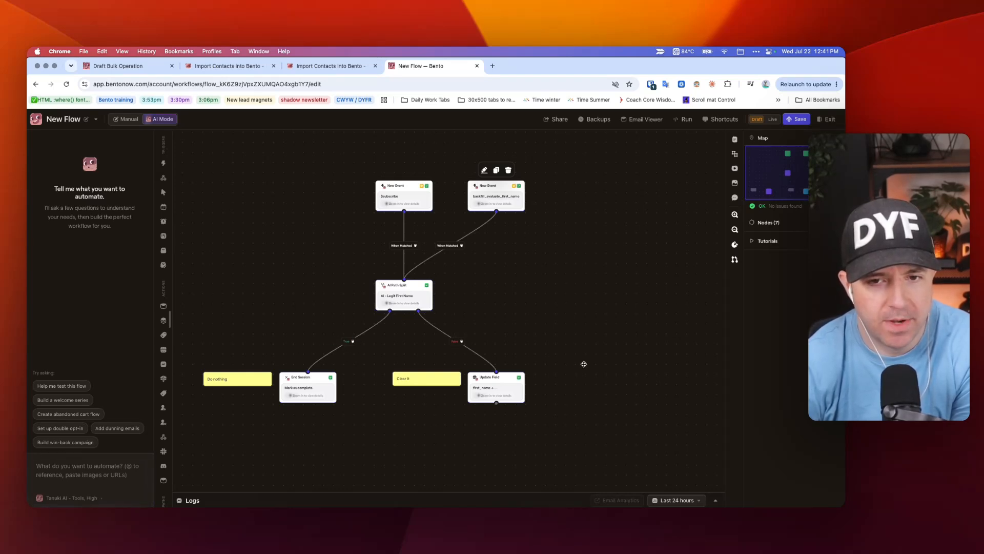
# Step: Add a new Update Field step to the flow canvas from the Attributes menu
pyautogui.moveTo(495, 392)
pyautogui.mouseDown()
pyautogui.moveTo(548, 336)
pyautogui.moveTo(581, 435)
pyautogui.moveTo(513, 367)
pyautogui.moveTo(495, 390)
pyautogui.mouseUp()
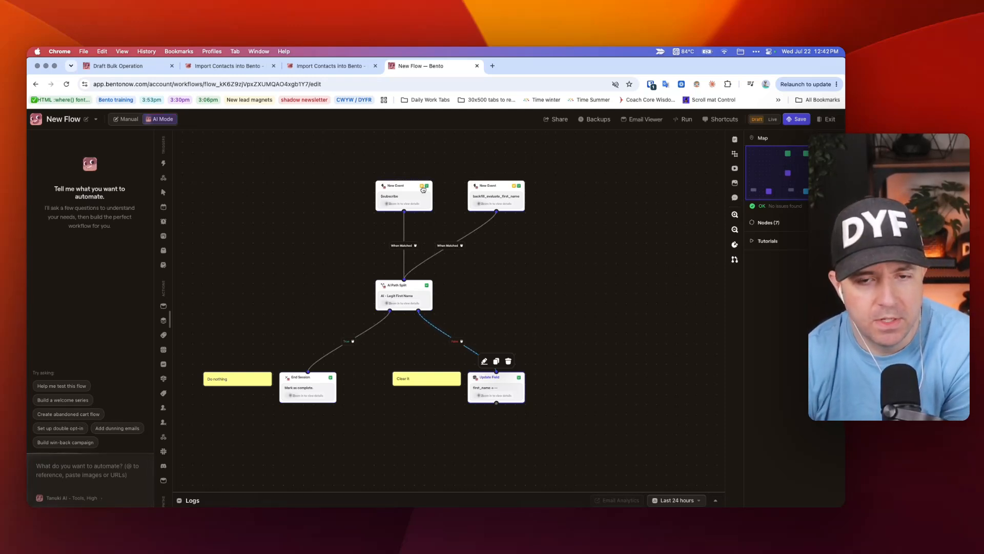
pyautogui.moveTo(549, 169); pyautogui.dragTo(194, 432)
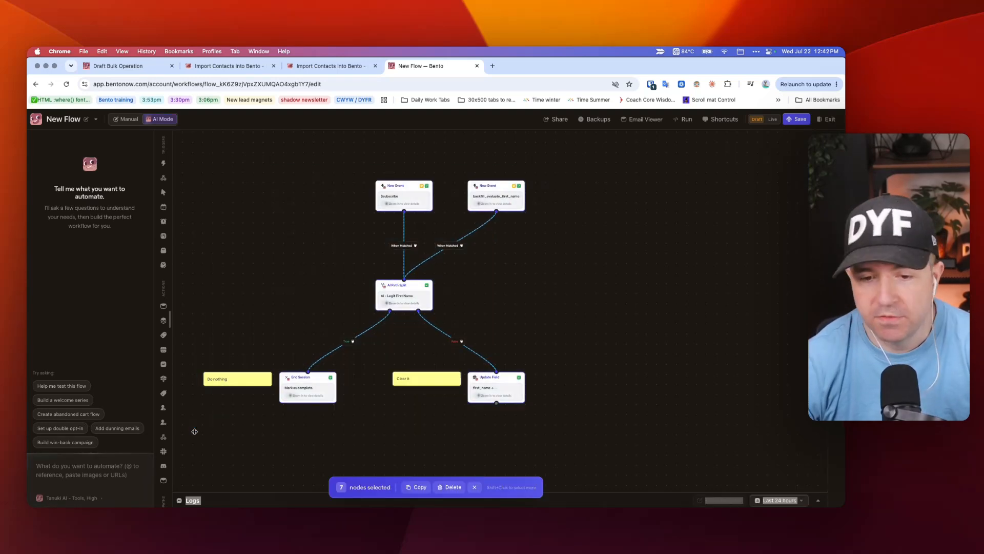
pyautogui.click(312, 286)
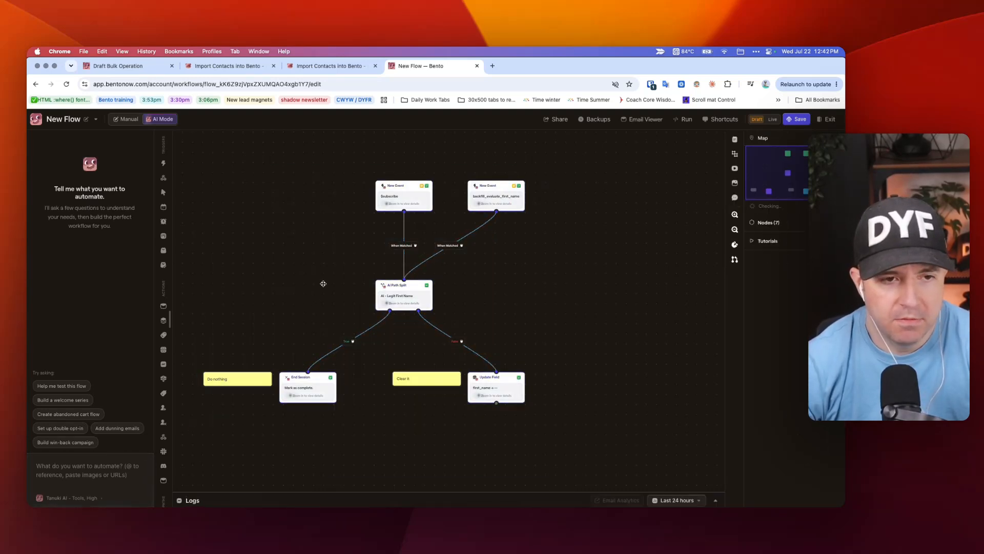
pyautogui.rightClick(534, 284)
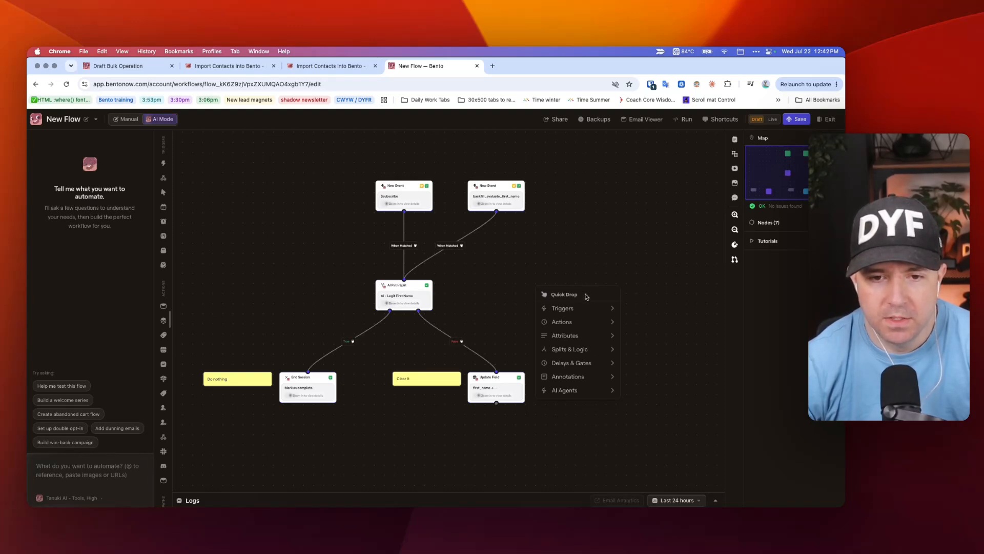
pyautogui.click(479, 288)
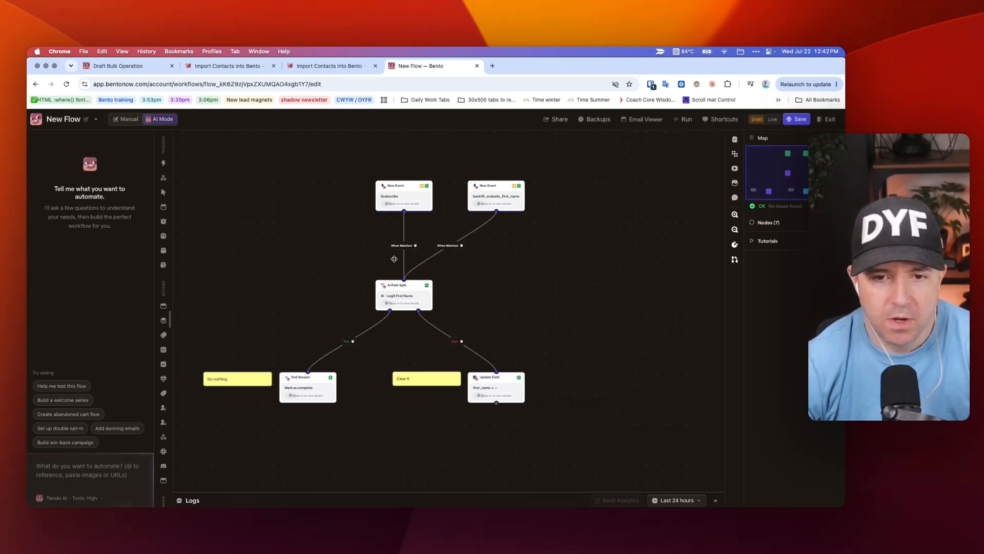
pyautogui.rightClick(507, 272)
pyautogui.moveTo(548, 323)
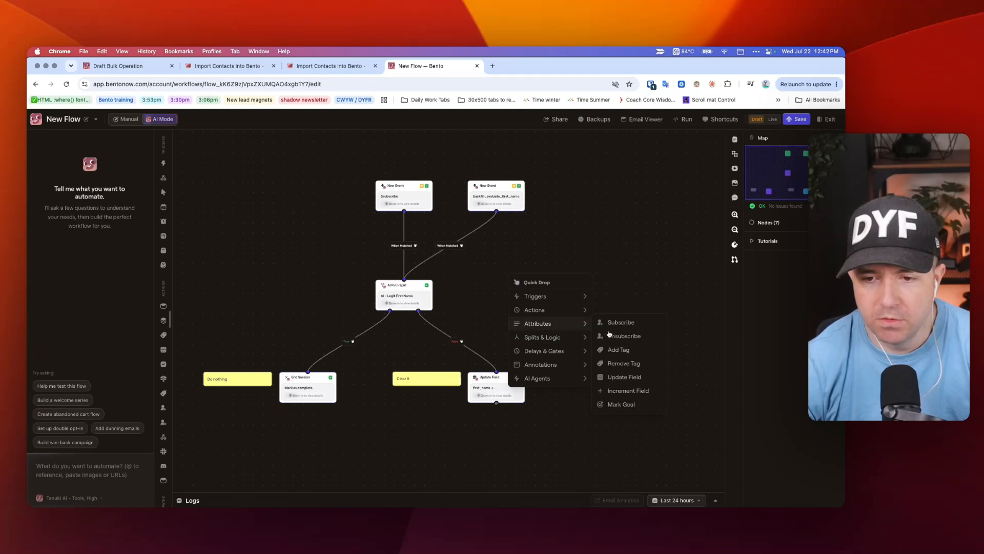
pyautogui.click(625, 377)
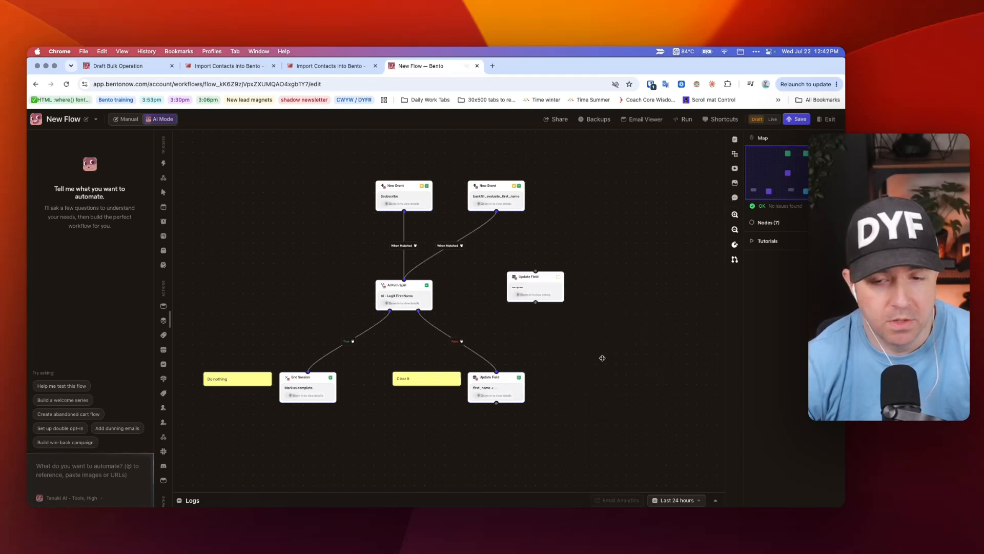
# Step: Configure the step to set ai_name_processing_status to complete and save it
pyautogui.click(534, 291)
pyautogui.click(497, 207)
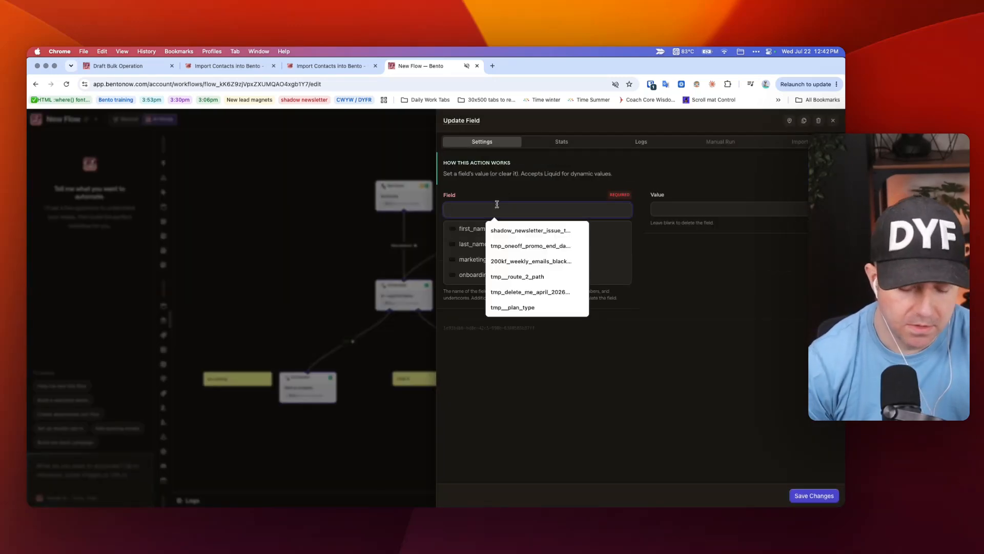
pyautogui.write('ai_name_')
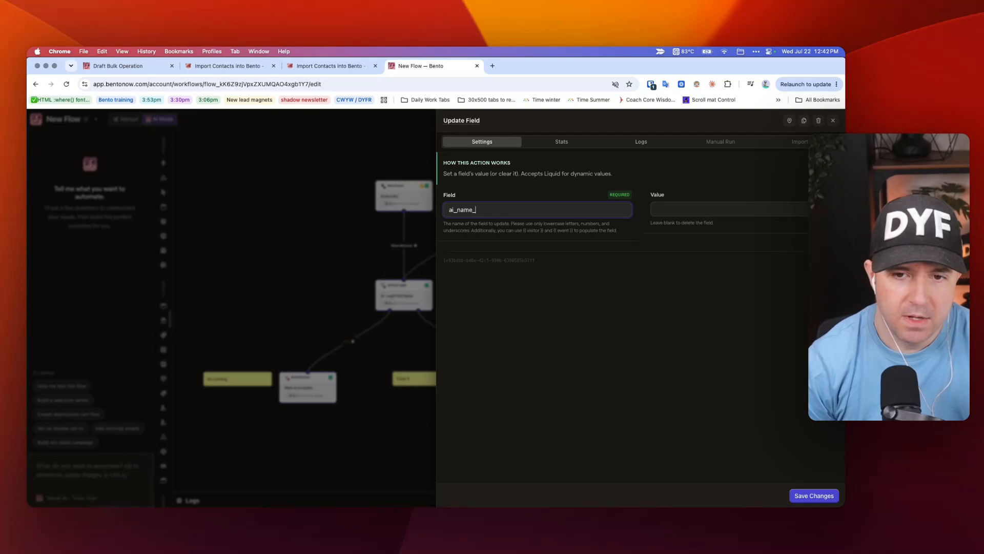
pyautogui.write('processing_')
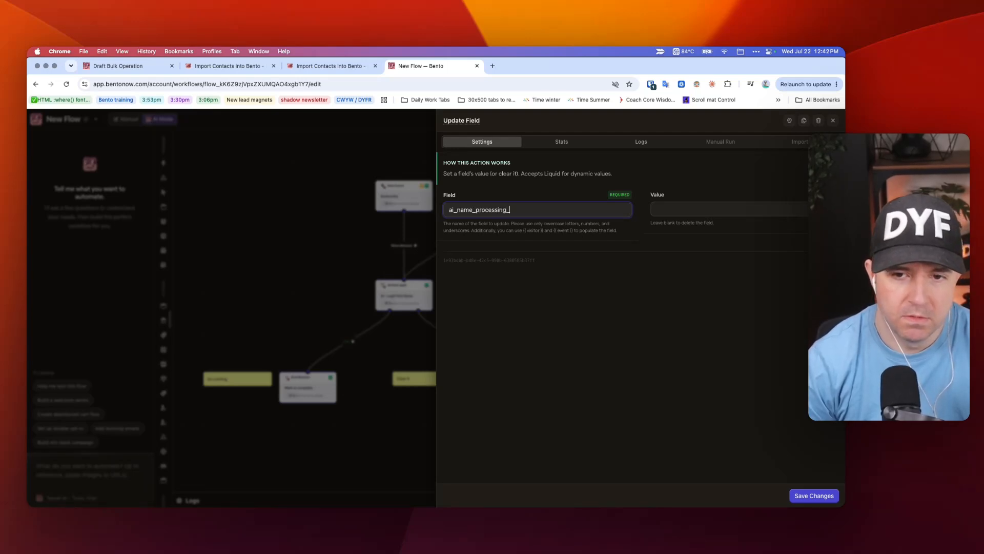
pyautogui.write('status')
pyautogui.click(699, 210)
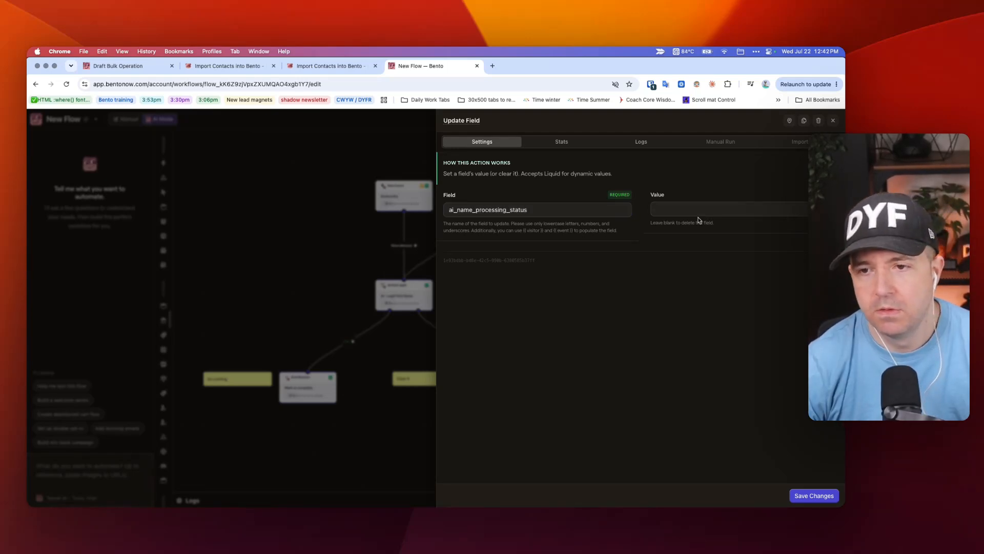
pyautogui.write('comple')
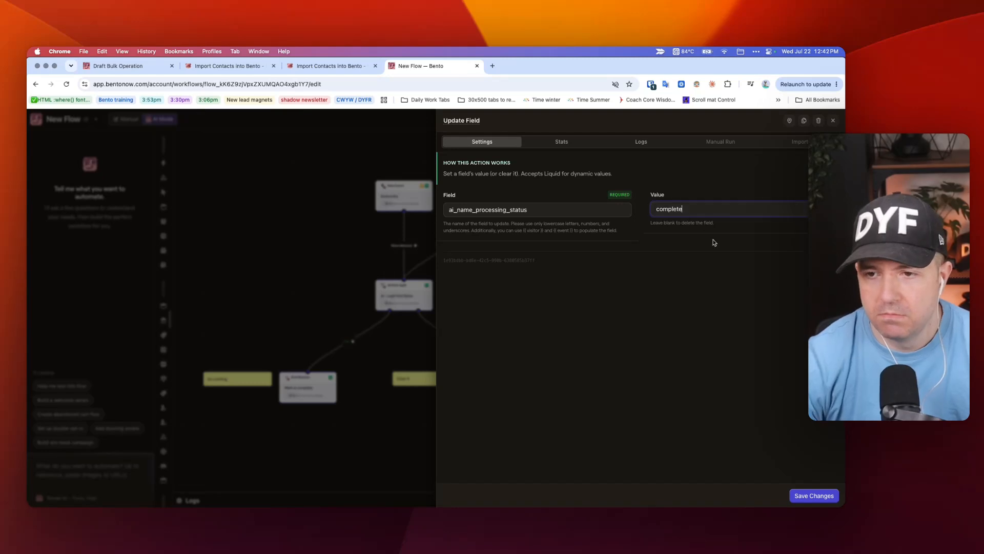
pyautogui.write('te')
pyautogui.click(814, 496)
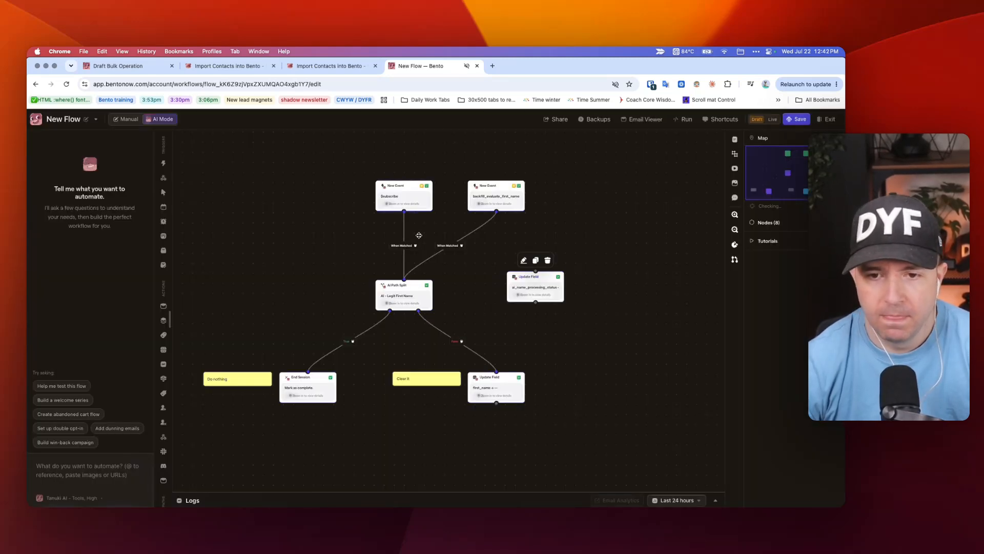
# Step: Rewire both New Event triggers into the new step, placed above AI Path Split
pyautogui.click(461, 246)
pyautogui.click(415, 246)
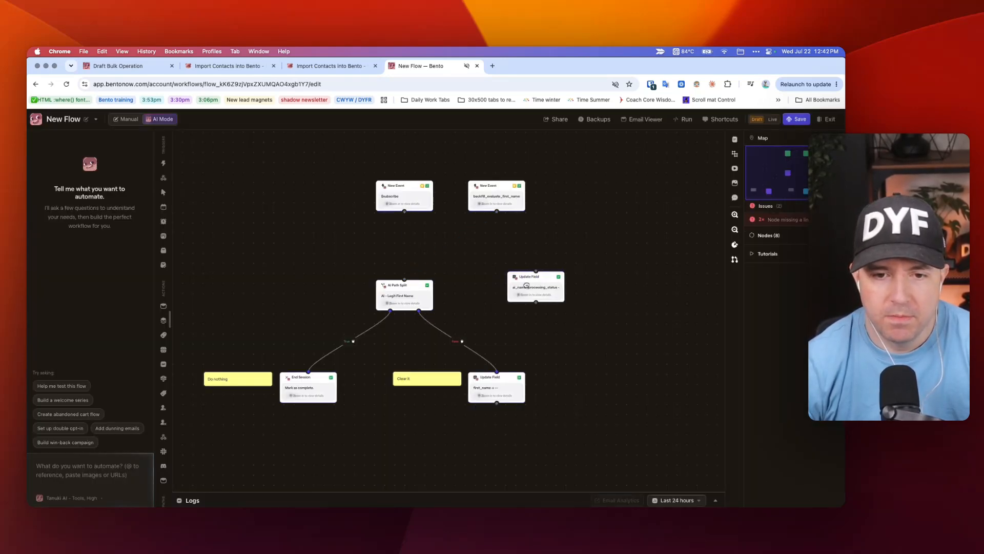
pyautogui.moveTo(526, 285); pyautogui.dragTo(411, 248)
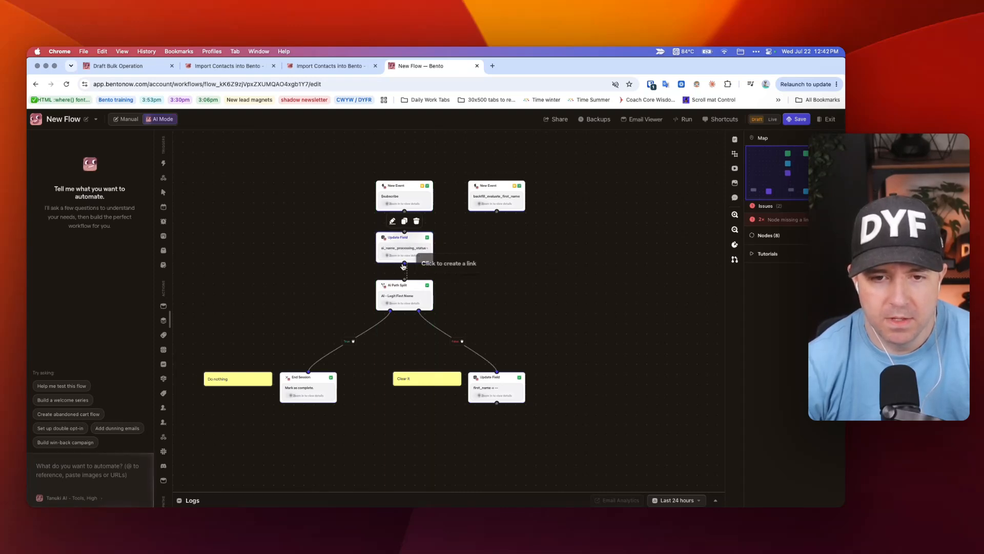
pyautogui.moveTo(403, 200); pyautogui.dragTo(405, 232)
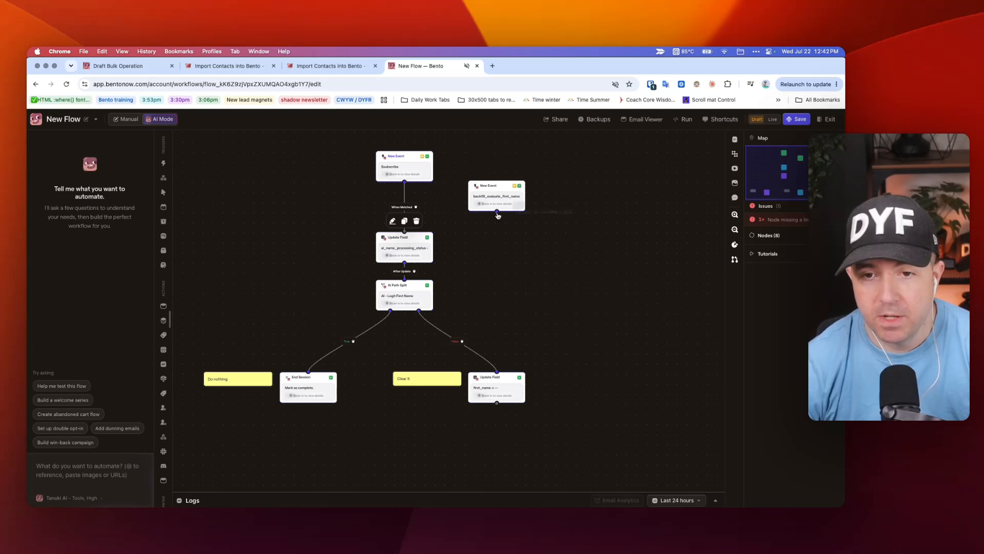
pyautogui.moveTo(497, 214); pyautogui.dragTo(405, 233)
pyautogui.moveTo(493, 193); pyautogui.dragTo(476, 165)
# Step: Review the backfill trigger's and the new Update Field step's settings
pyautogui.click(475, 165)
pyautogui.click(352, 215)
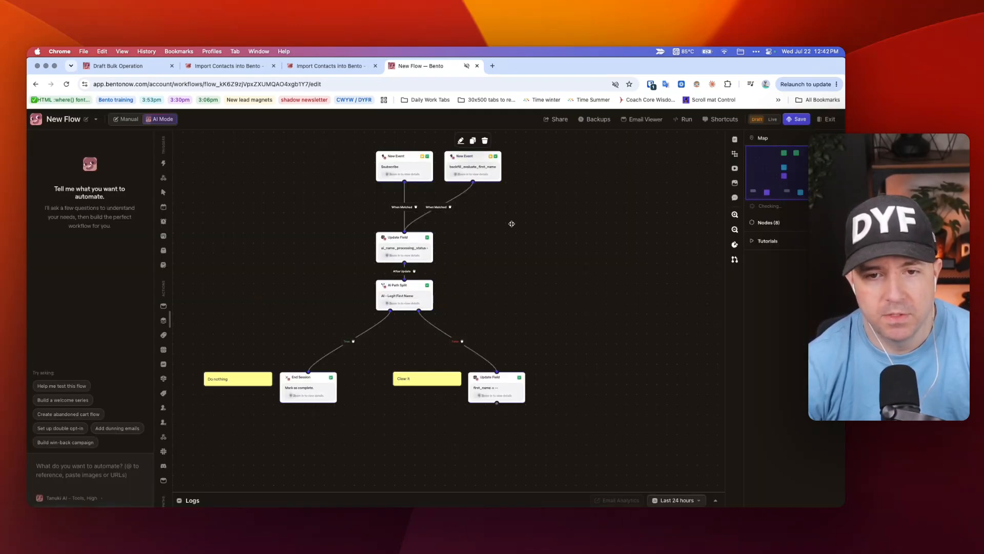
pyautogui.click(397, 238)
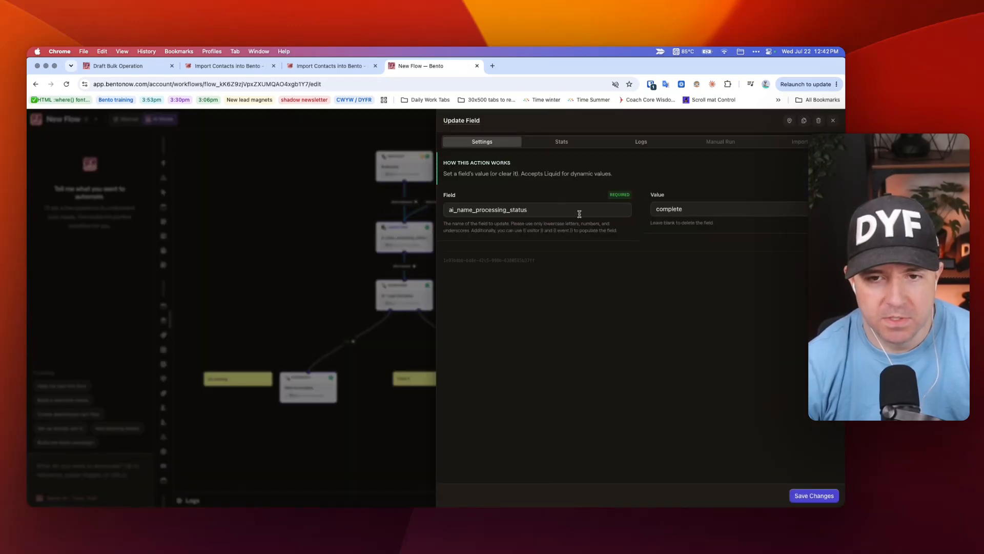
pyautogui.click(270, 206)
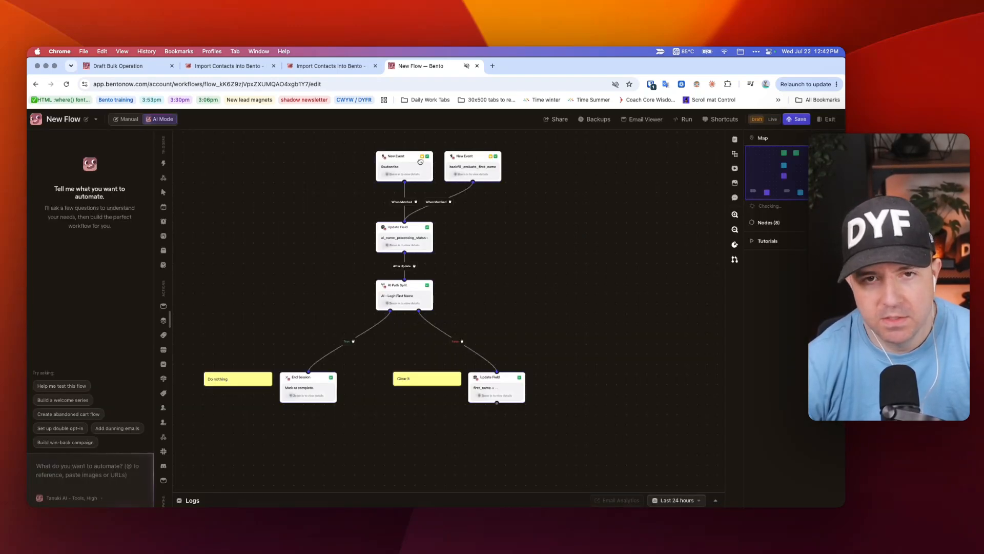
pyautogui.click(311, 66)
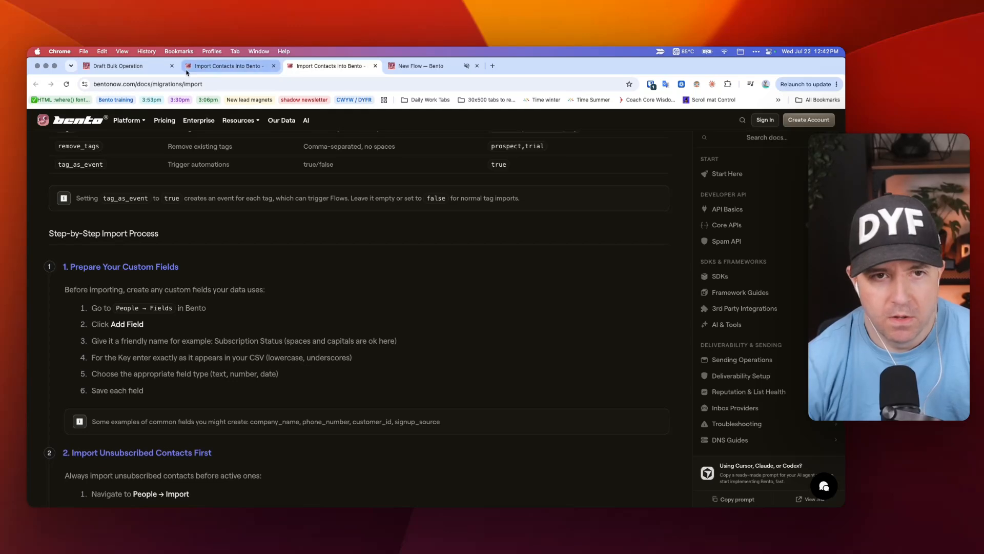
# Step: Submit the bulk operation draft for review (2 commands, 3 users), then go Home
pyautogui.click(119, 66)
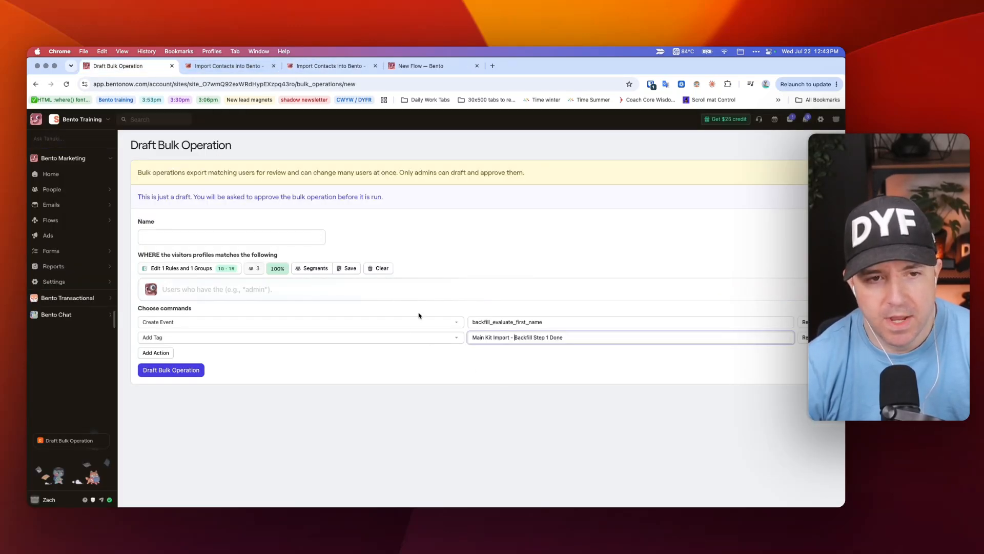
pyautogui.press('super+a')
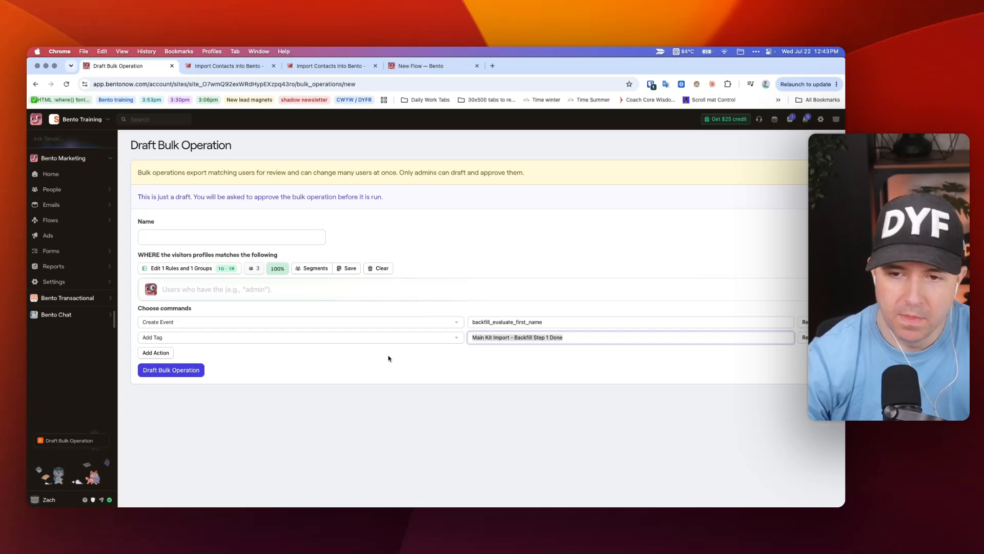
pyautogui.click(354, 379)
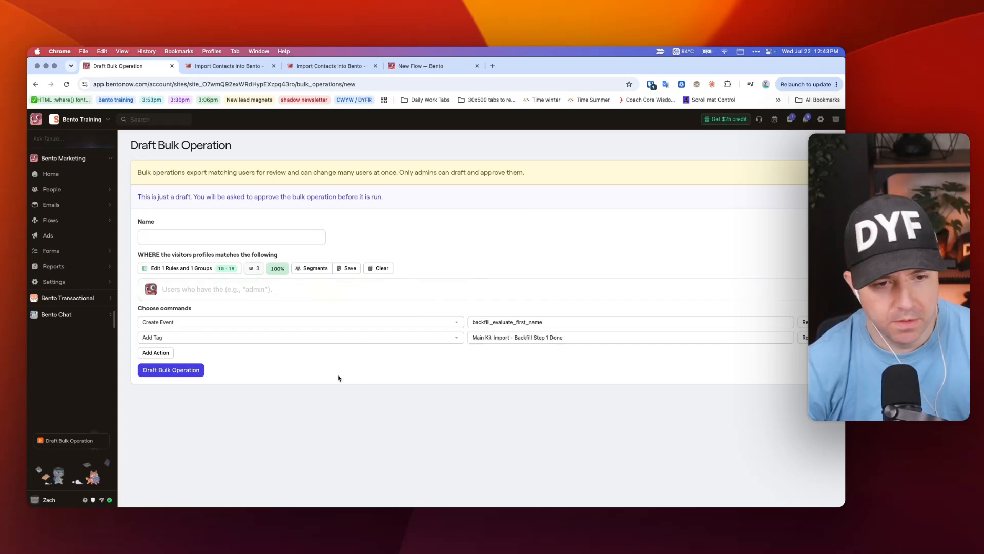
pyautogui.click(185, 373)
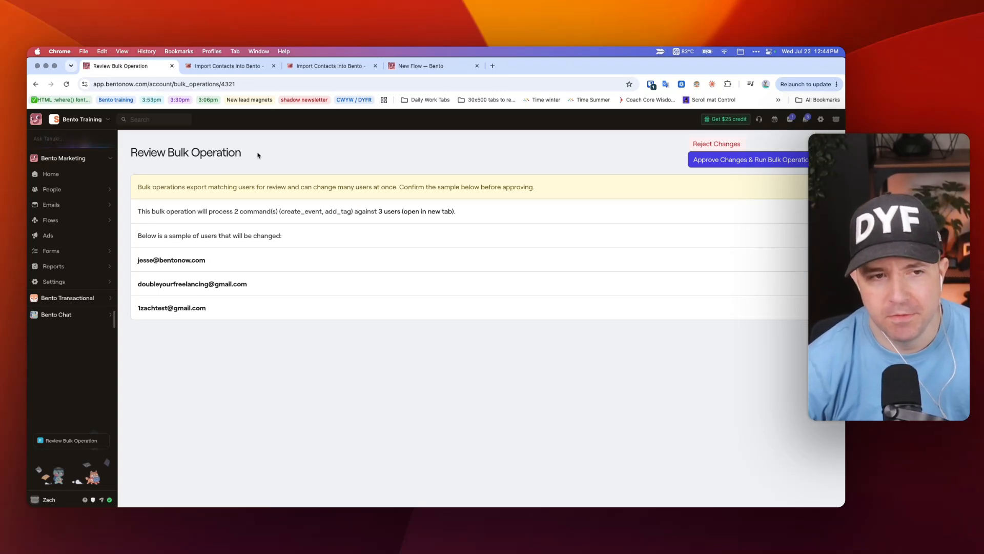
pyautogui.click(82, 170)
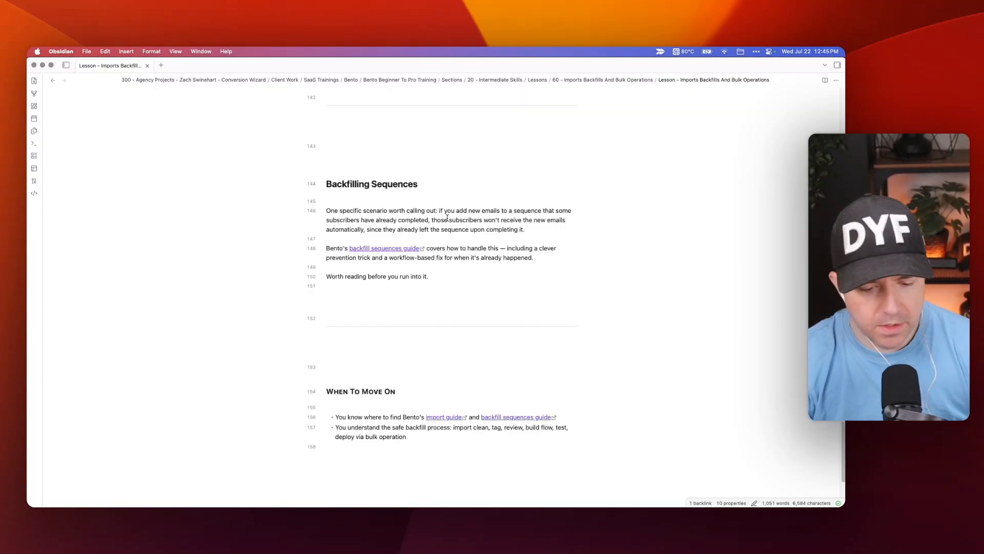
pyautogui.press('super+Tab')
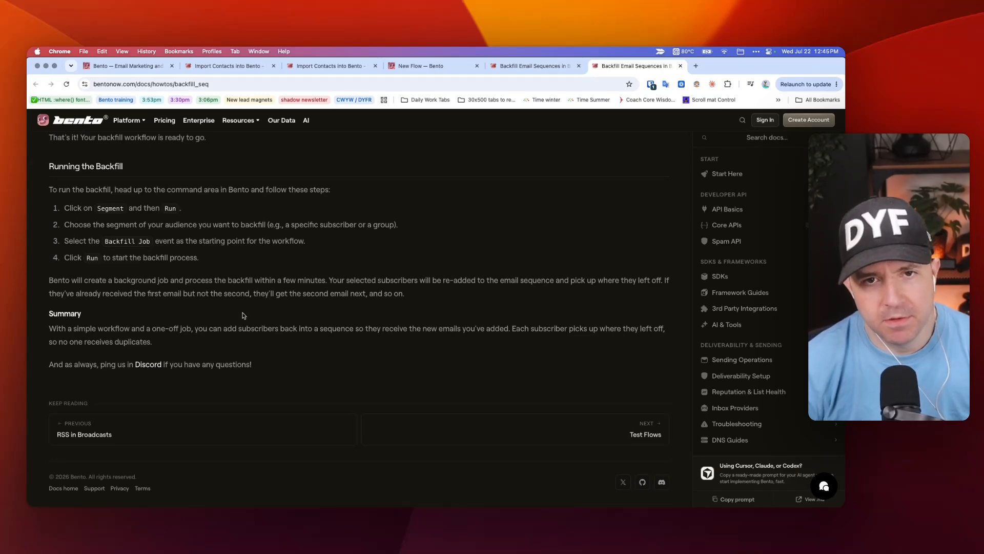
pyautogui.scroll(3, 222, 260)
pyautogui.scroll(5, 169, 203)
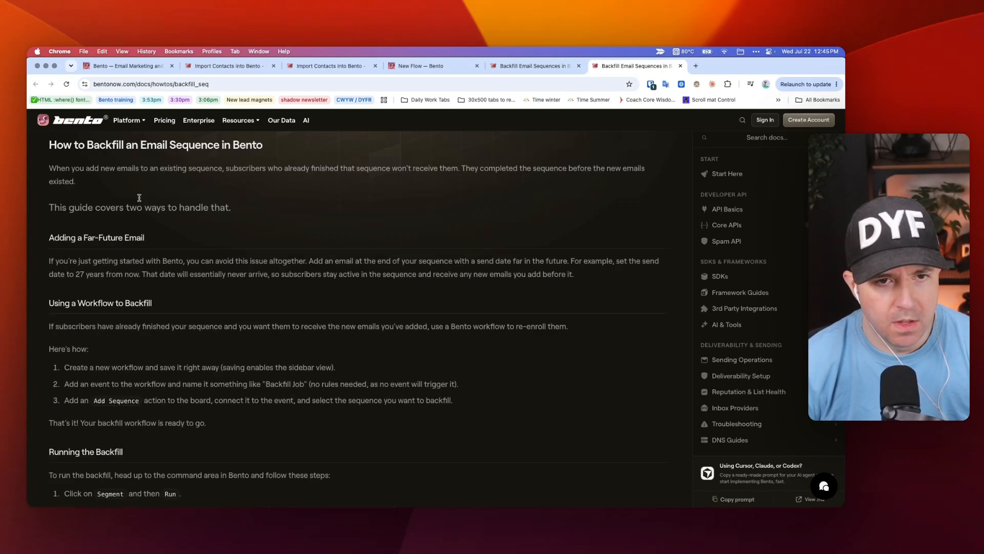
pyautogui.press('super+Tab')
pyautogui.moveTo(361, 177); pyautogui.dragTo(437, 280)
pyautogui.click(437, 278)
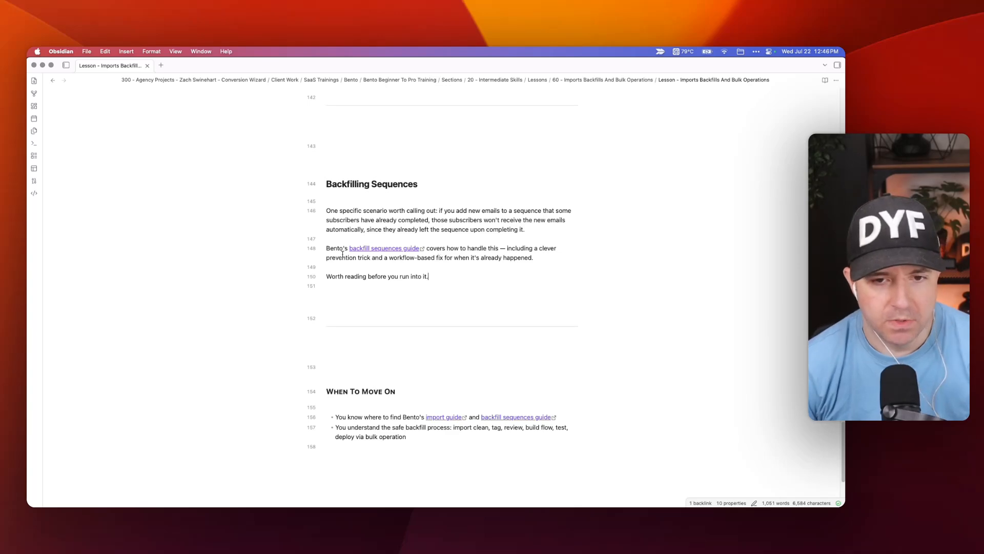
# Step: Read the backfill guide, highlighting the far-future email tip and the 27 years example
pyautogui.press('super+Tab')
pyautogui.scroll(-15, 301, 259)
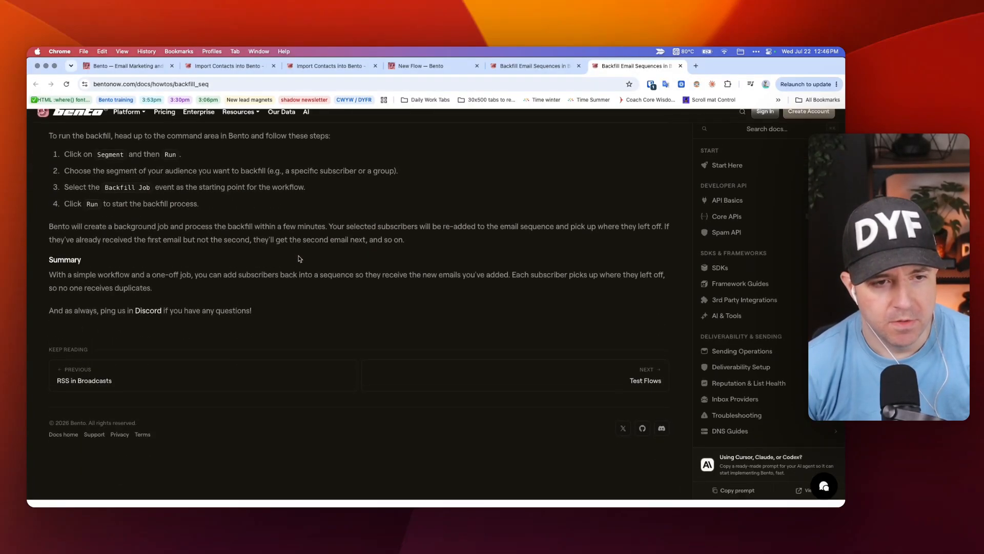
pyautogui.scroll(15, 300, 259)
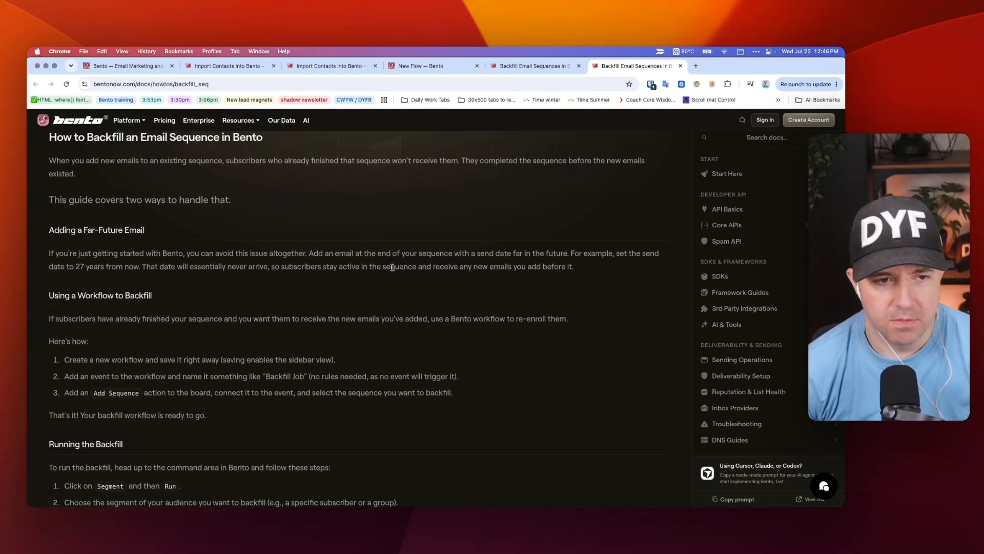
pyautogui.scroll(-1, 390, 268)
pyautogui.scroll(1, 285, 243)
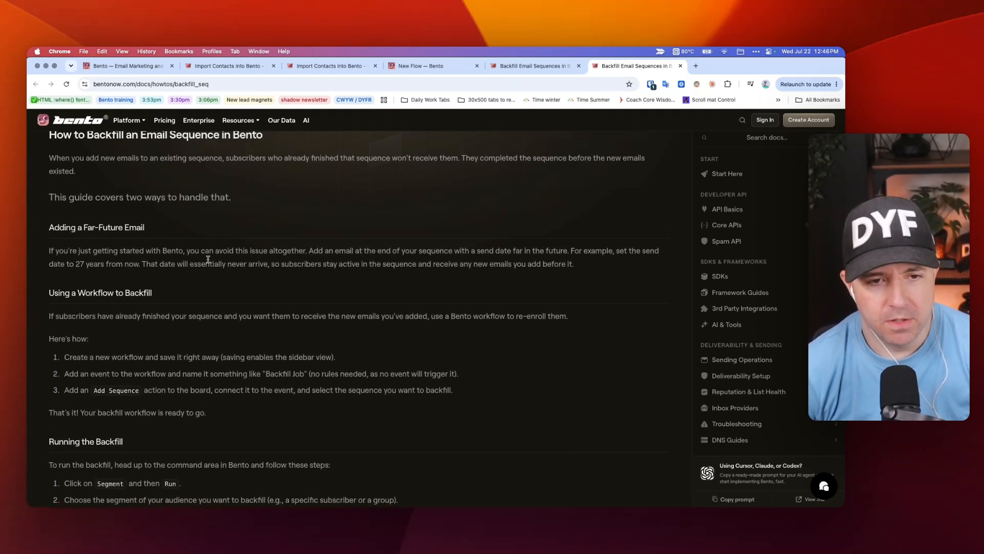
pyautogui.moveTo(48, 226); pyautogui.dragTo(177, 265)
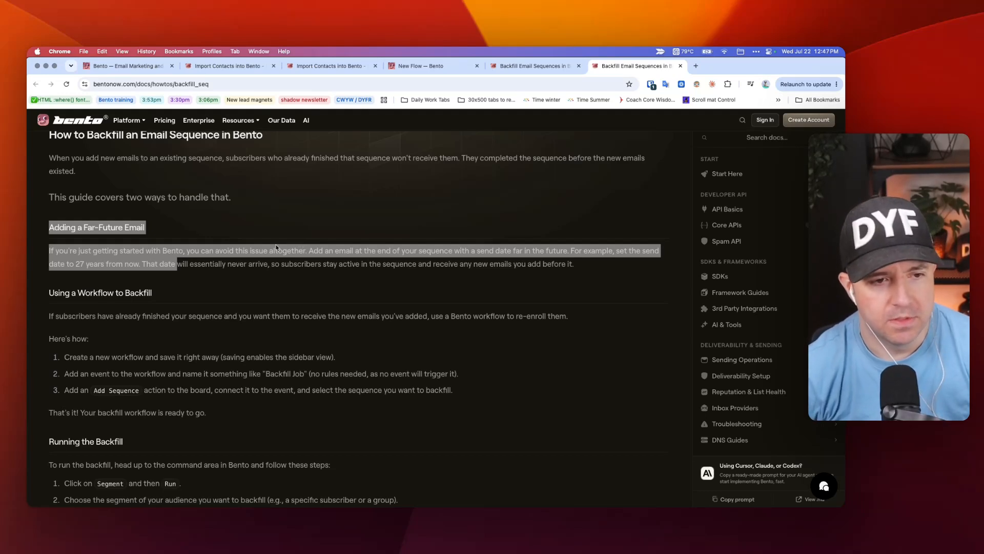
pyautogui.click(81, 263)
pyautogui.doubleClick(80, 263)
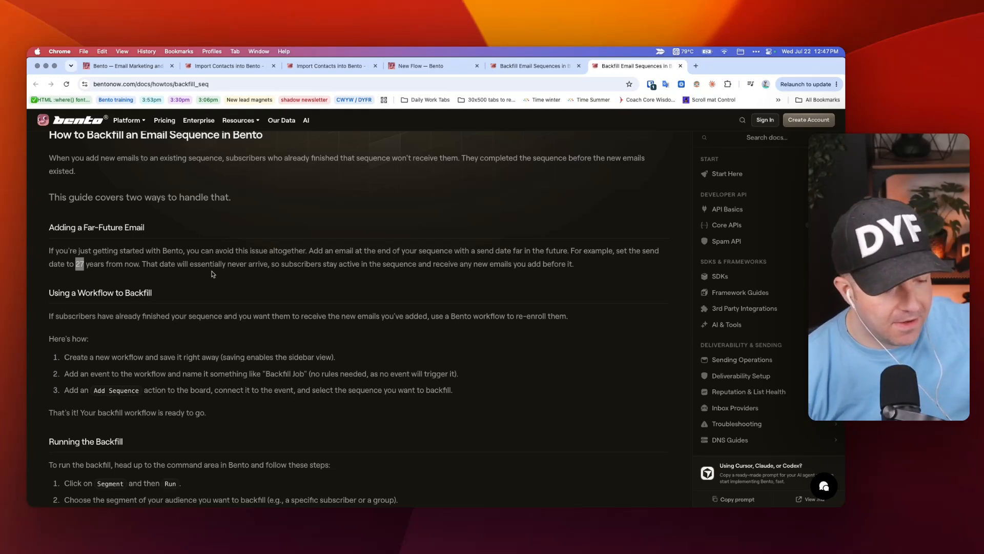
pyautogui.scroll(-1, 223, 281)
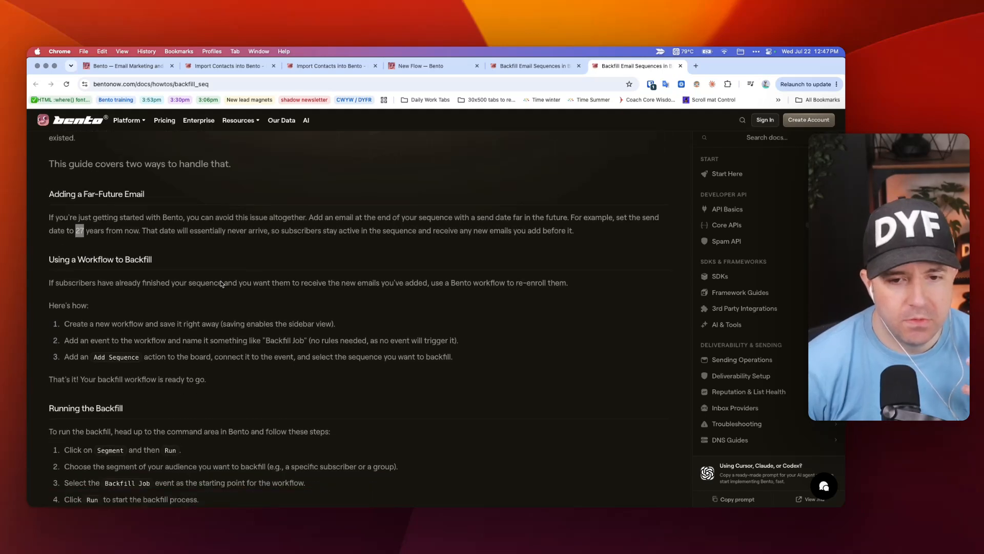
pyautogui.scroll(-1, 222, 285)
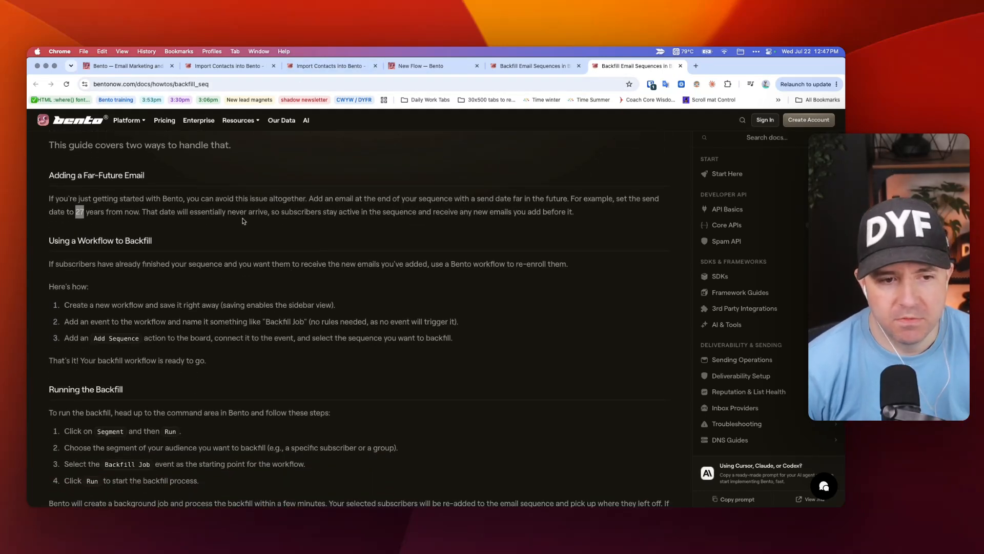
pyautogui.scroll(-1, 243, 221)
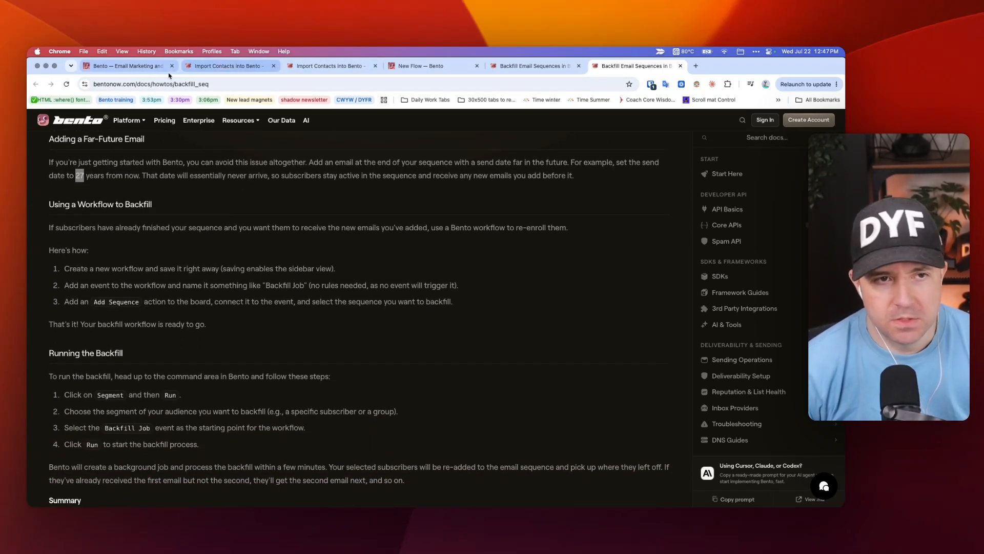
# Step: Look through the open import, flow and guide pages, ending on the Bento dashboard
pyautogui.click(195, 67)
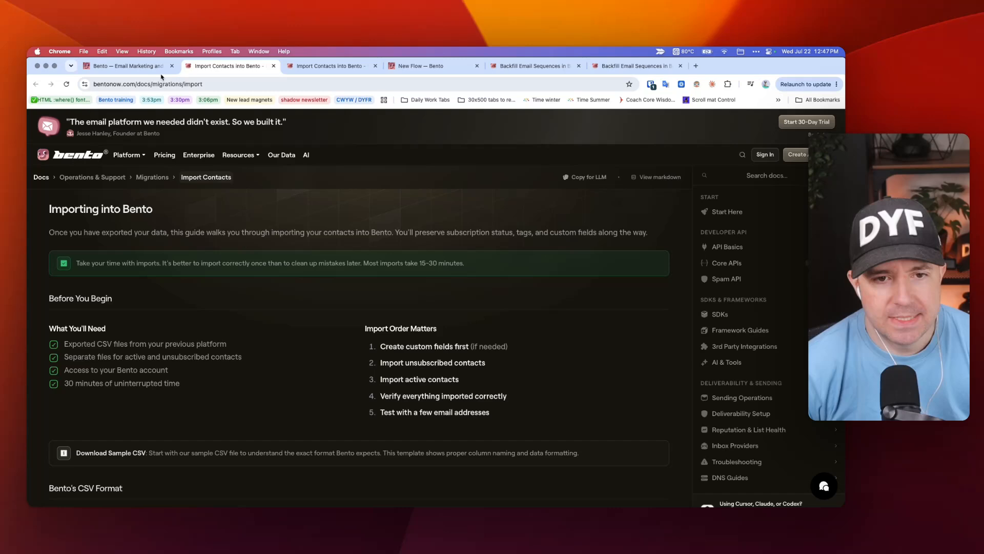
pyautogui.click(338, 66)
pyautogui.click(426, 66)
pyautogui.click(528, 66)
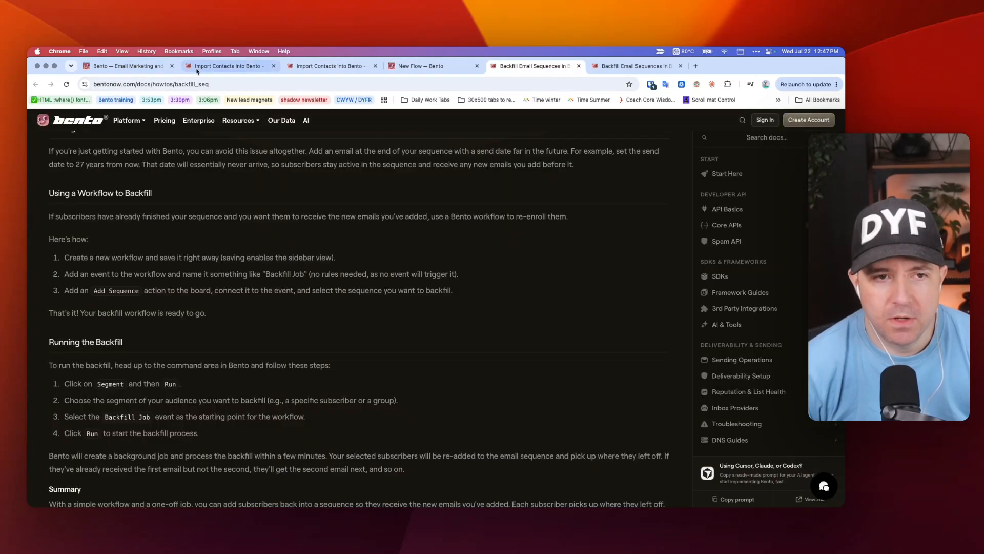
pyautogui.click(149, 66)
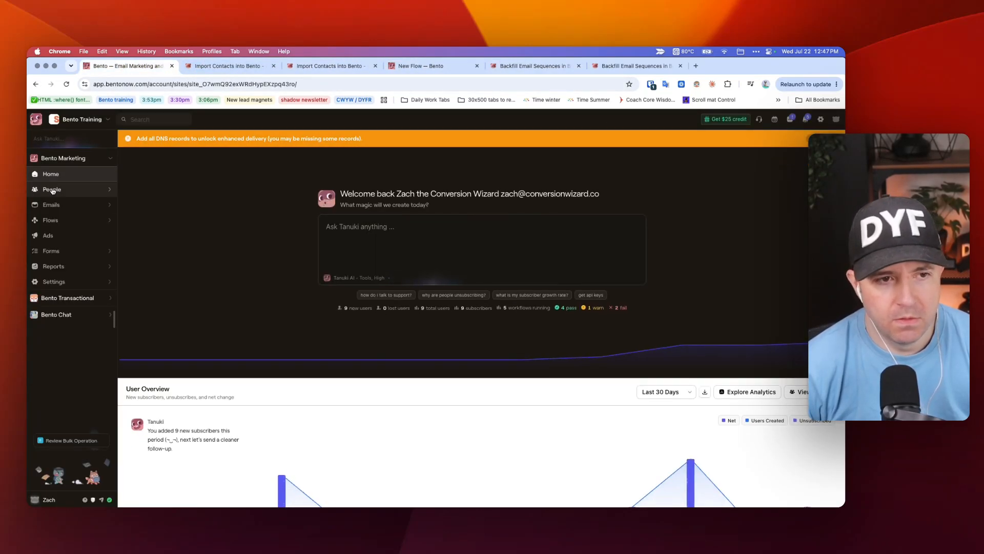
# Step: Draft a new bulk operation with an Add to sequence command targeting the Test sequence
pyautogui.click(52, 190)
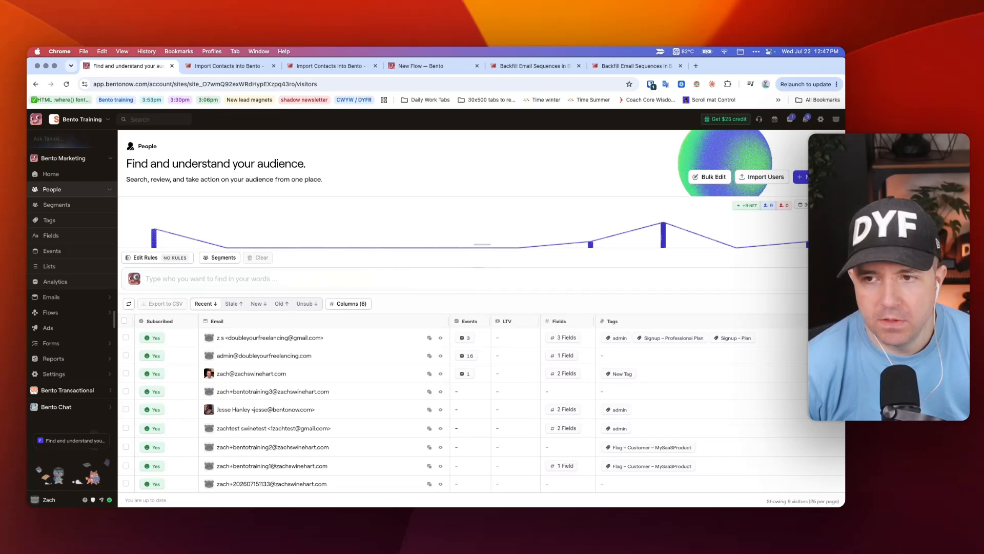
pyautogui.click(710, 177)
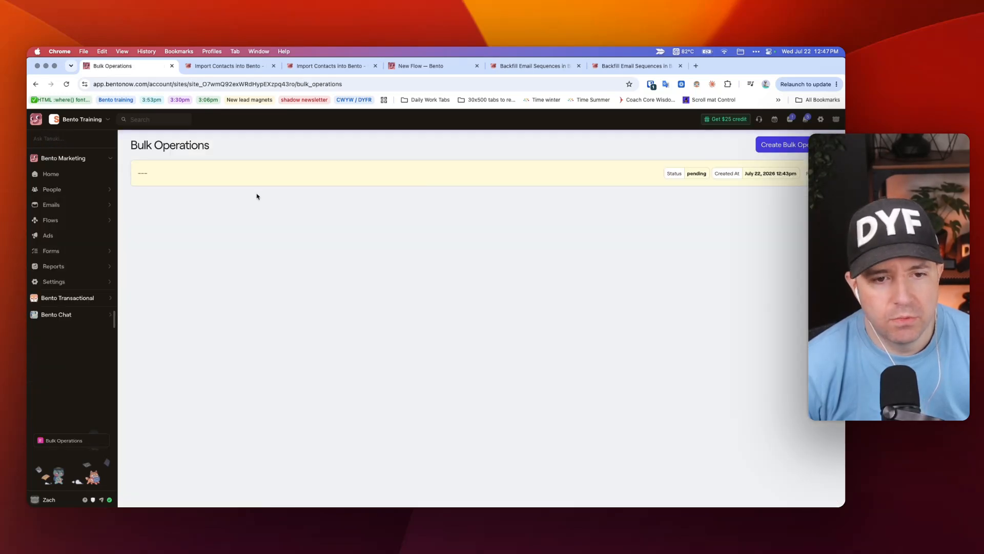
pyautogui.click(781, 145)
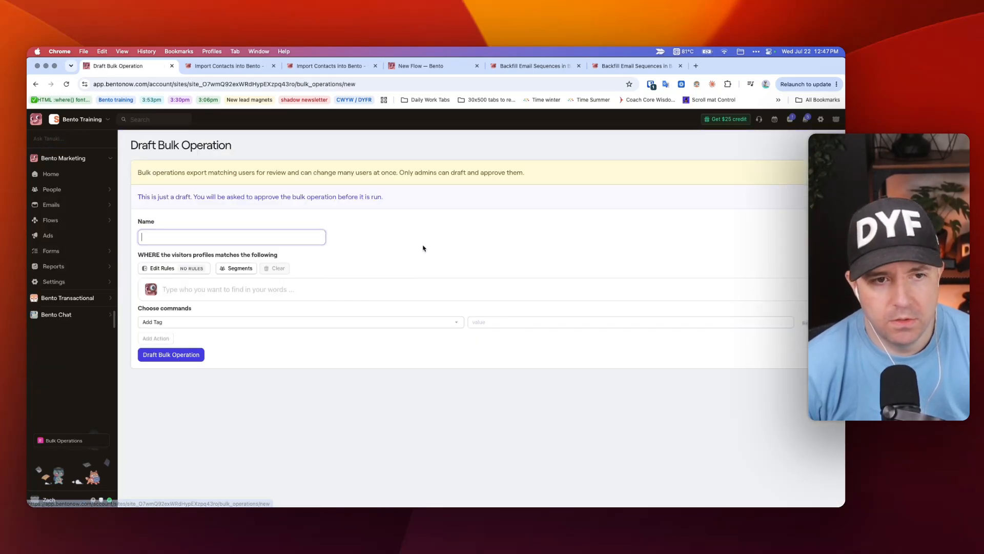
pyautogui.click(245, 322)
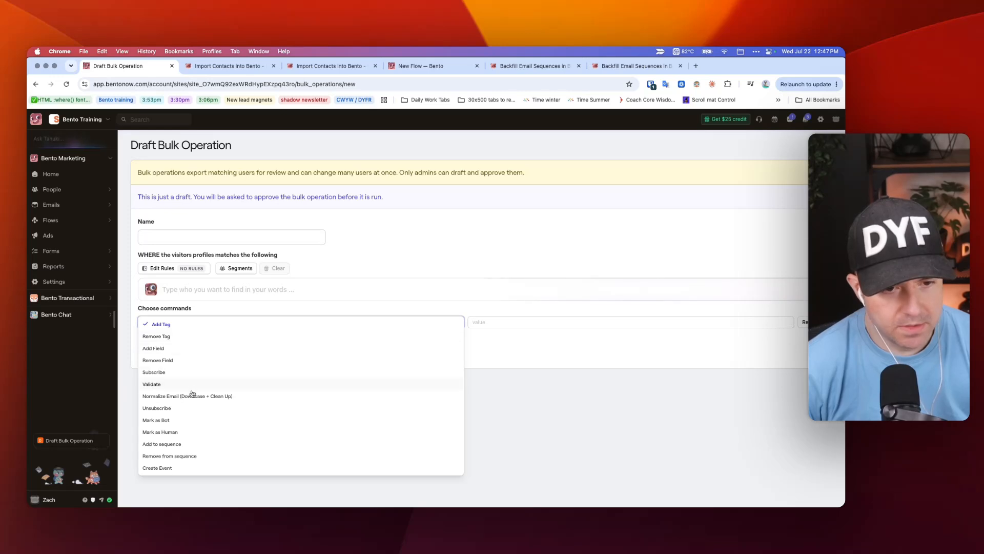
pyautogui.click(177, 444)
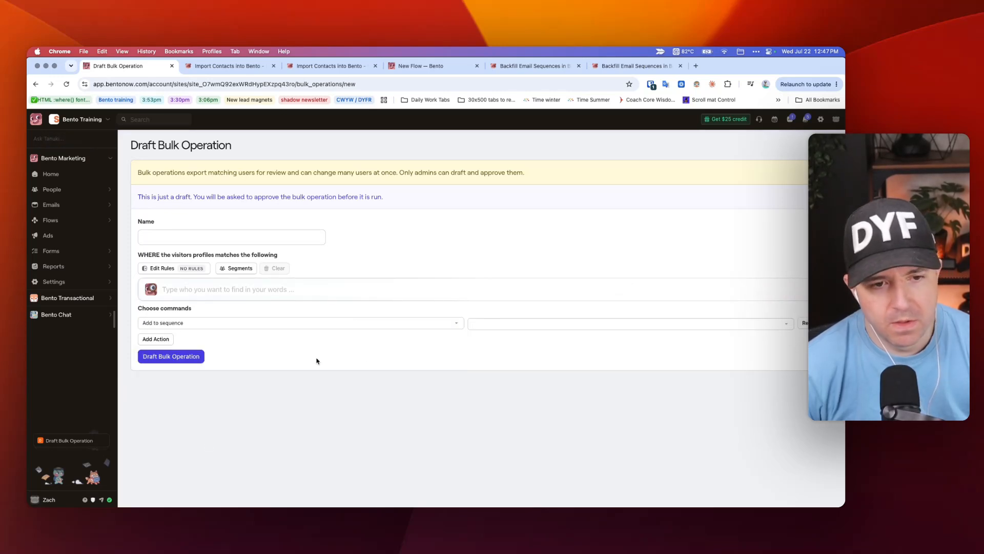
pyautogui.click(144, 267)
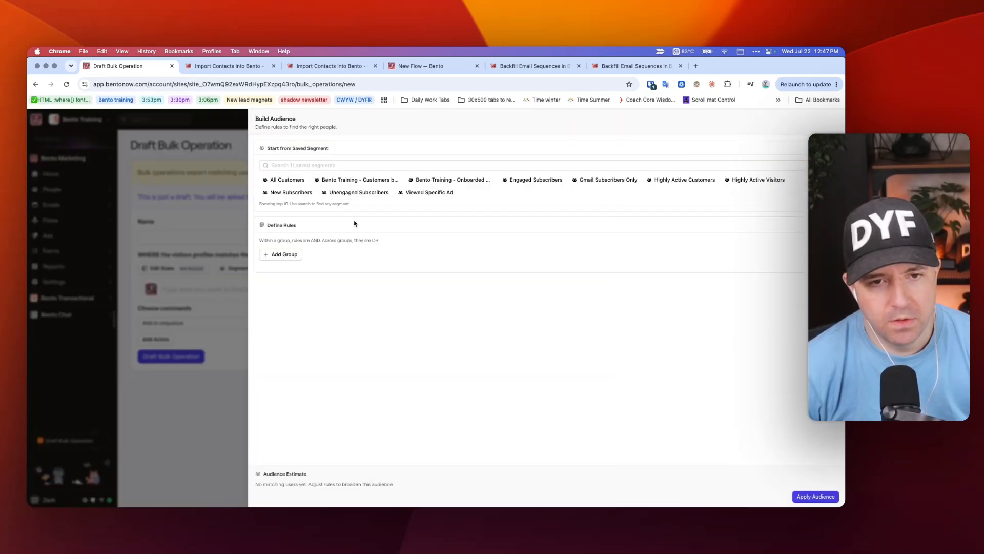
pyautogui.click(138, 204)
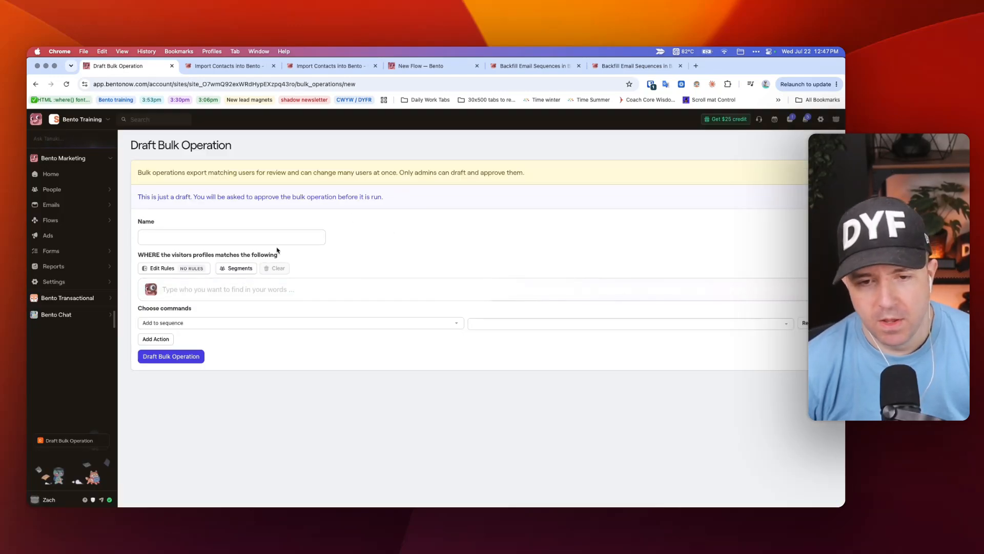
pyautogui.click(506, 324)
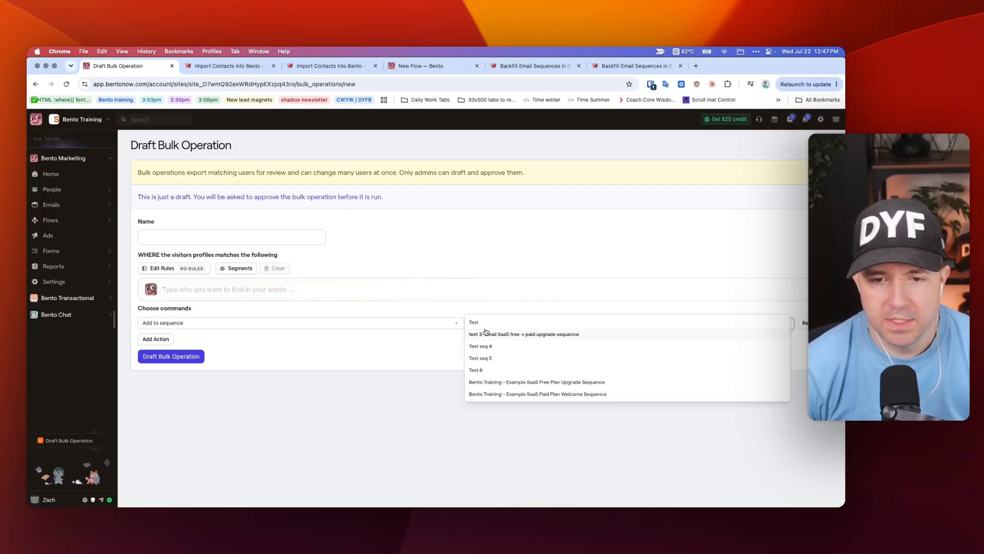
pyautogui.click(489, 324)
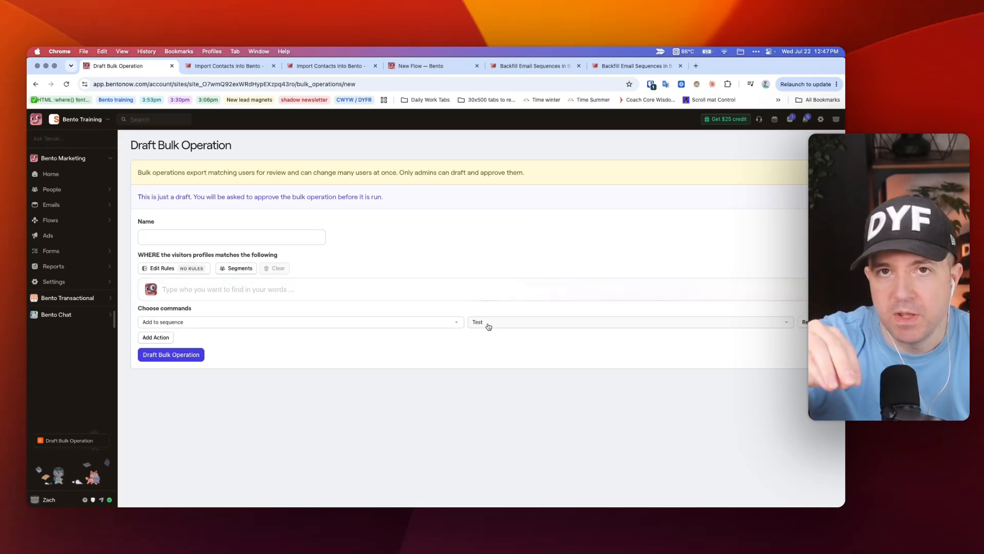
# Step: Return to the lesson note's backfill process steps
pyautogui.press('super+Tab')
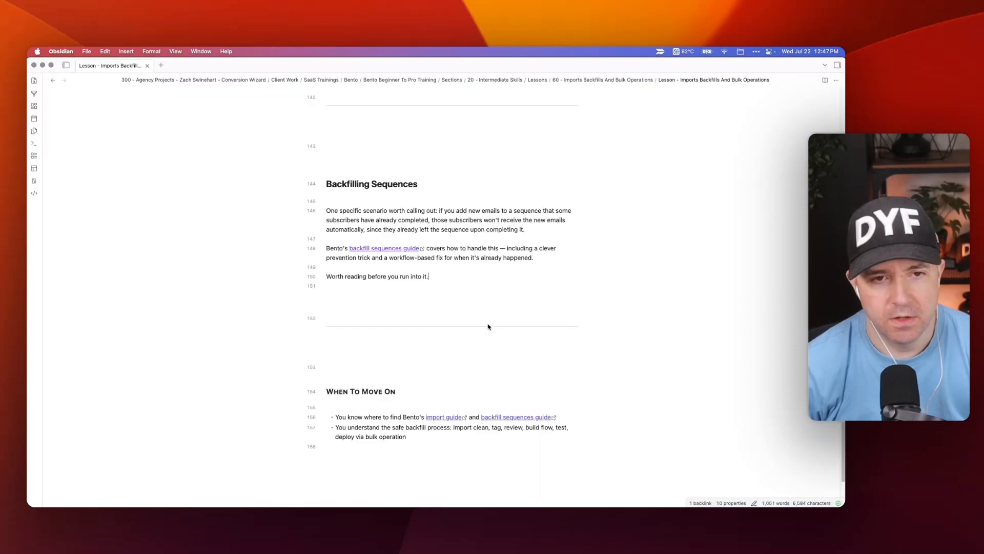
pyautogui.scroll(-1, 416, 303)
pyautogui.scroll(5, 459, 340)
pyautogui.scroll(8, 464, 345)
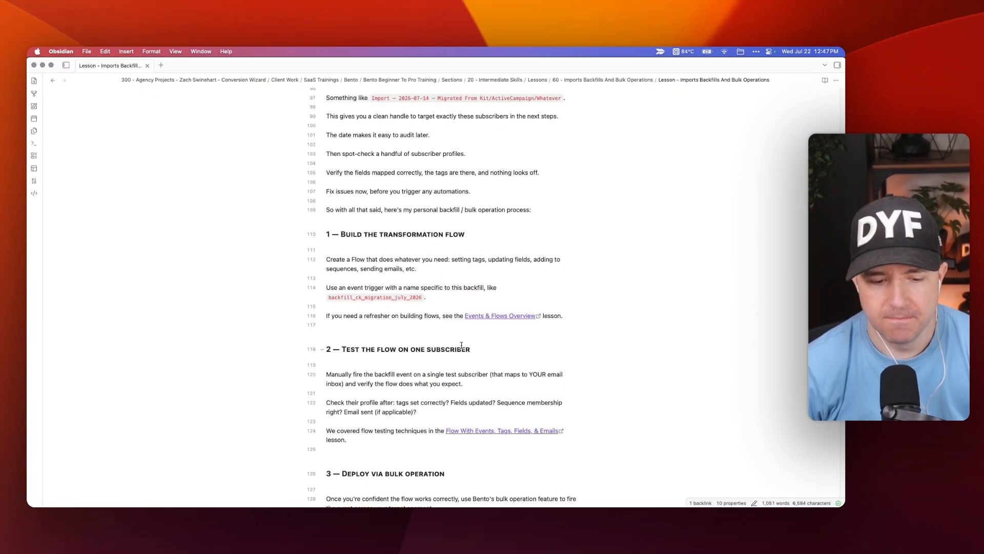